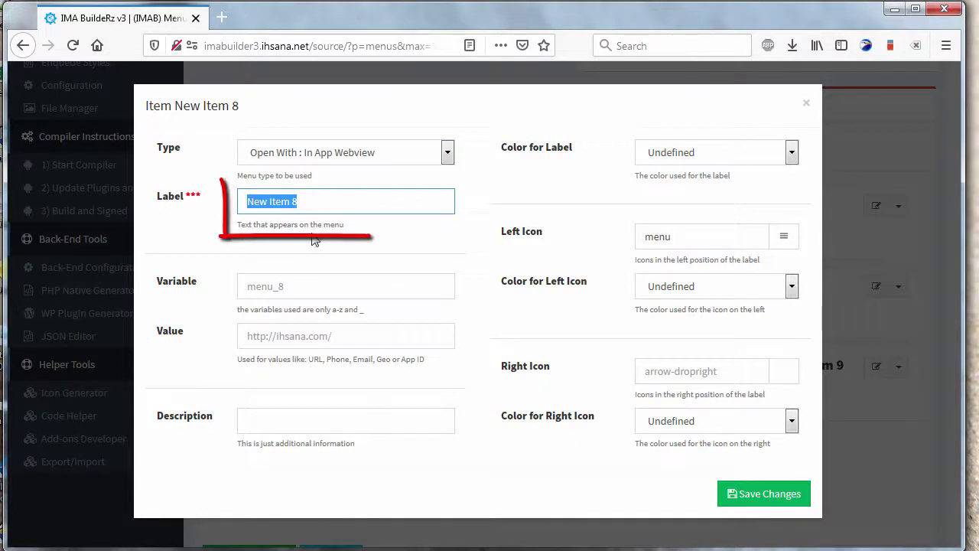
text(Webview)
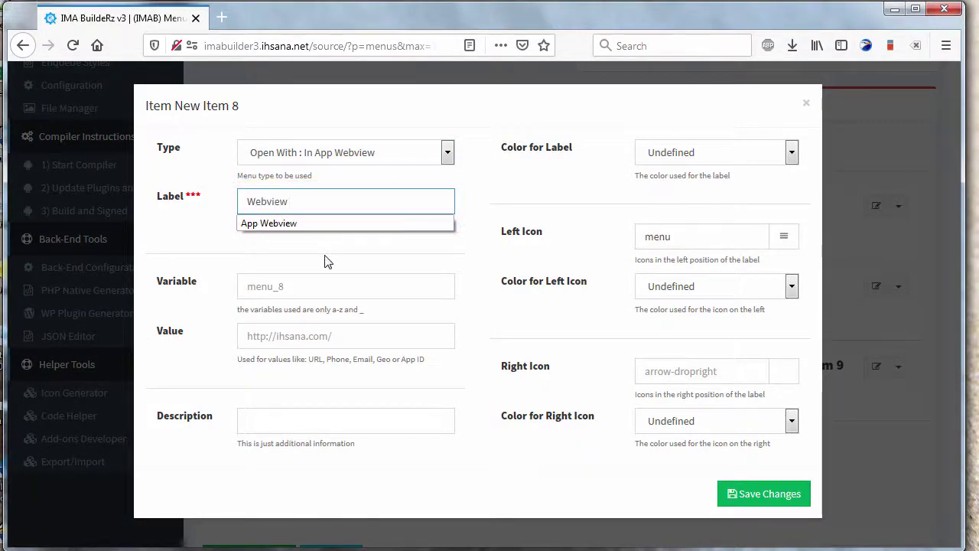
click(280, 240)
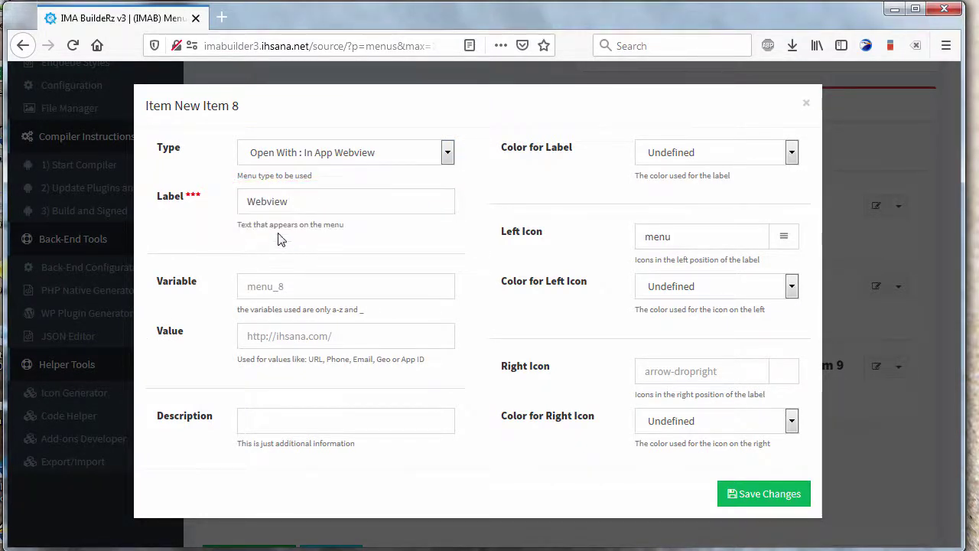
click(261, 336)
text(https://cordova.apache.org/)
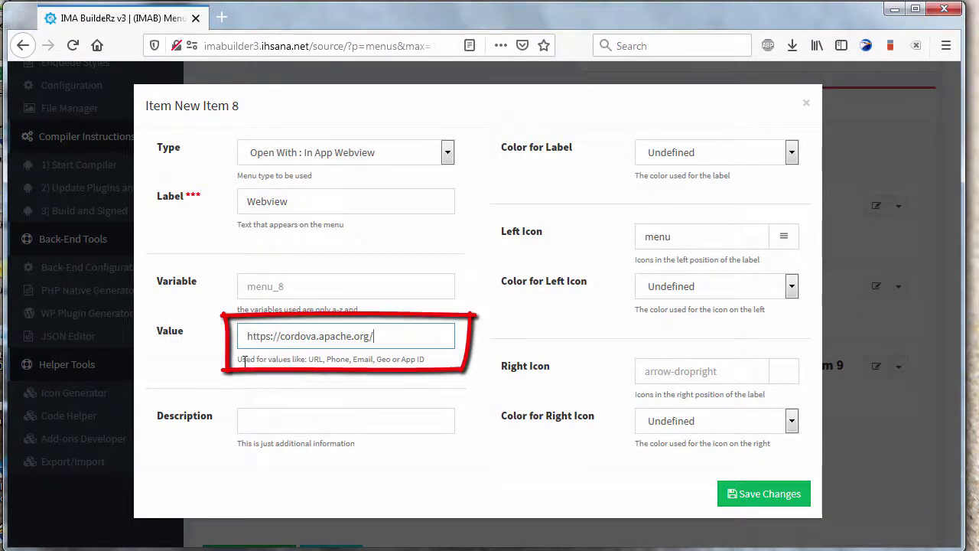
drag(239, 360, 448, 356)
click(430, 368)
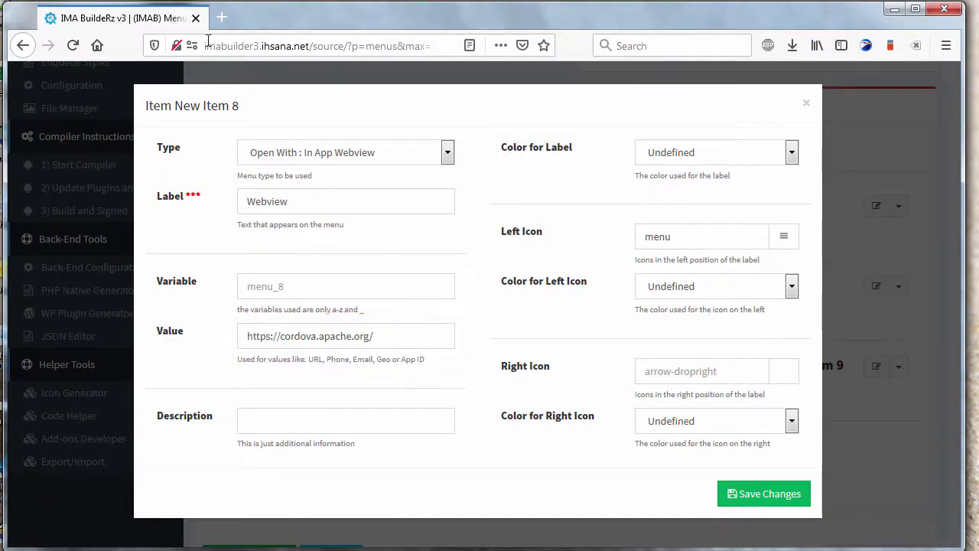
Step: Load the copied Cordova address in a new browser tab and look over the site's home page
click(221, 17)
right_click(225, 45)
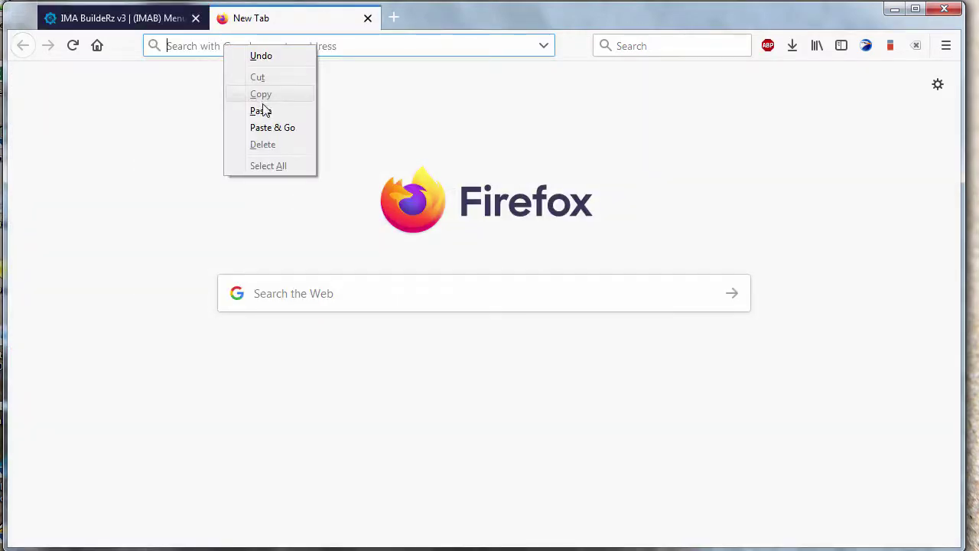
click(272, 128)
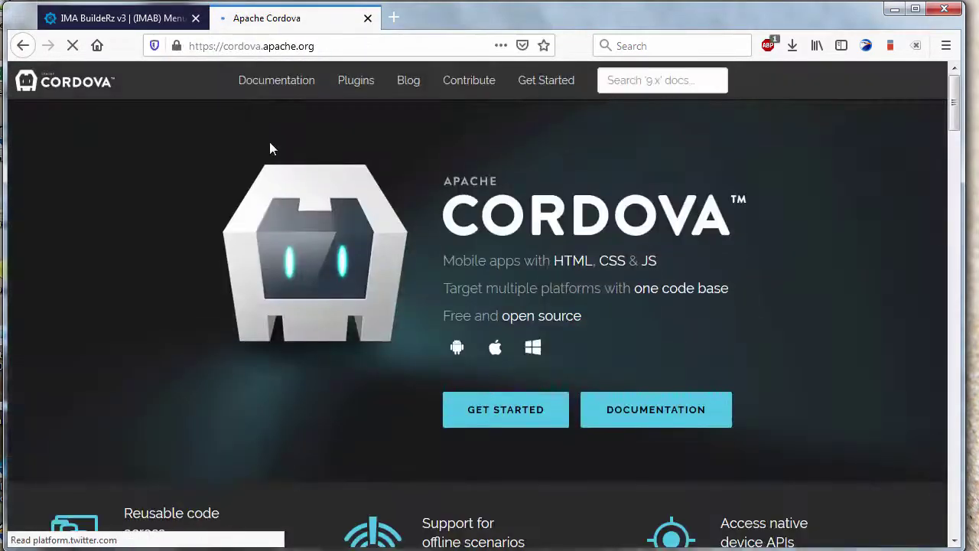
scroll(499, 230, down, 3)
scroll(498, 255, up, 3)
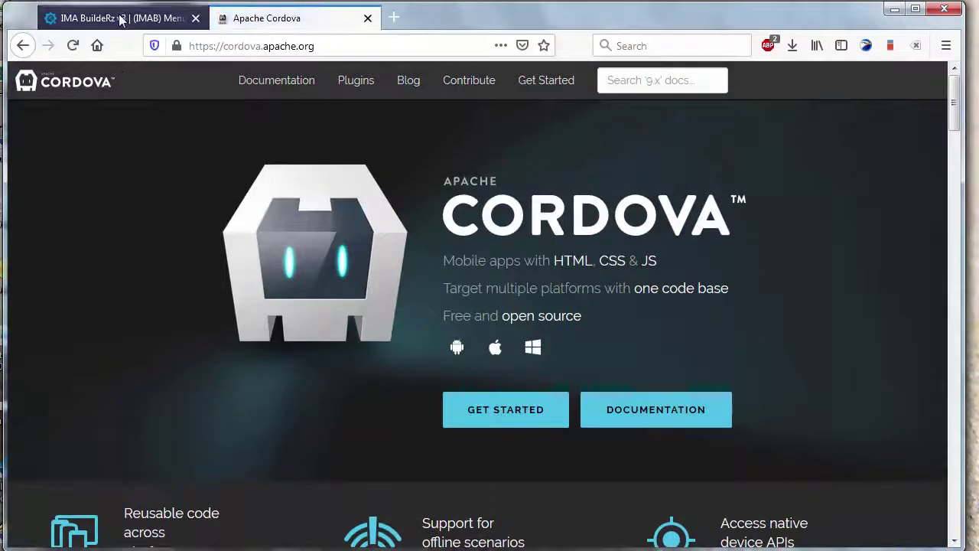
Step: Return to the Webview menu item's settings and save its changes
click(151, 17)
click(379, 335)
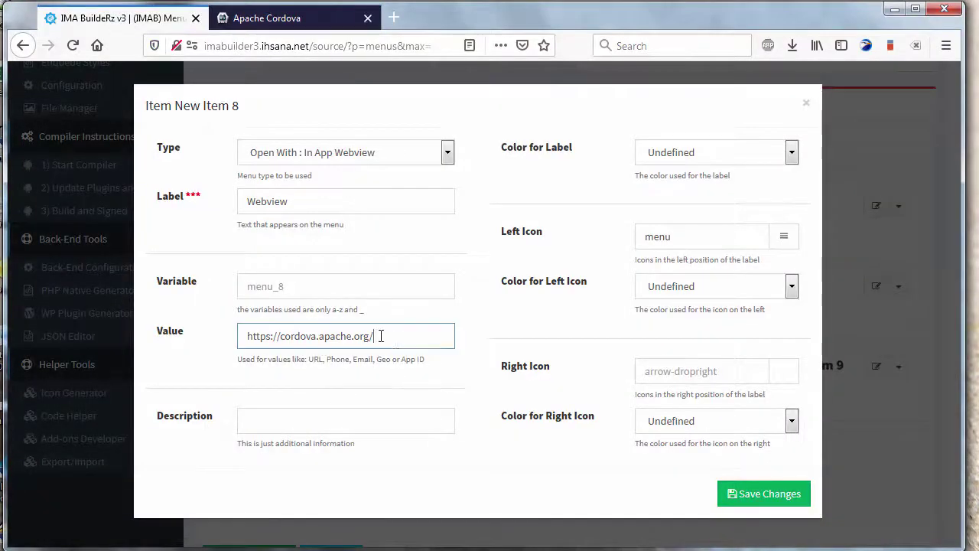
click(754, 495)
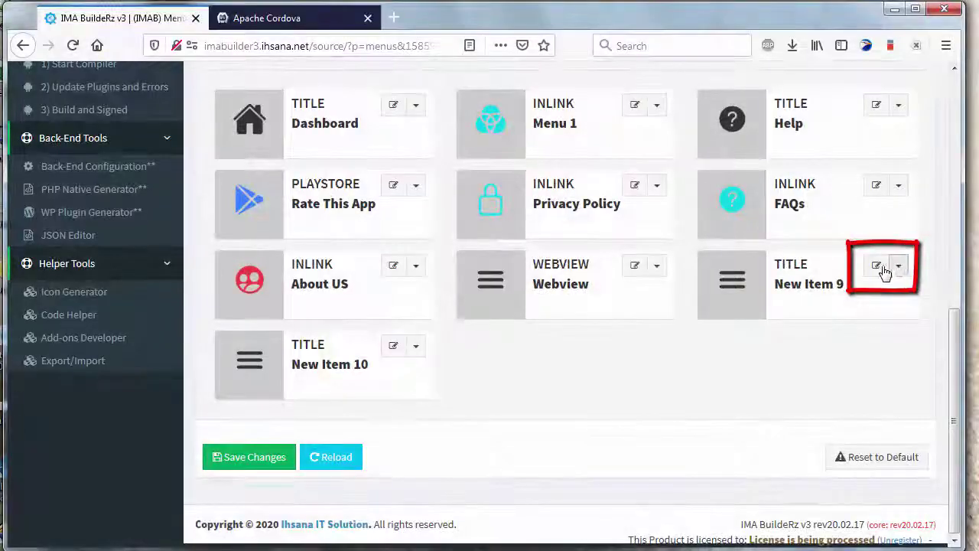
Step: Edit menu item New Item 9 and set its type to Open With : In App Browser
click(880, 268)
click(334, 153)
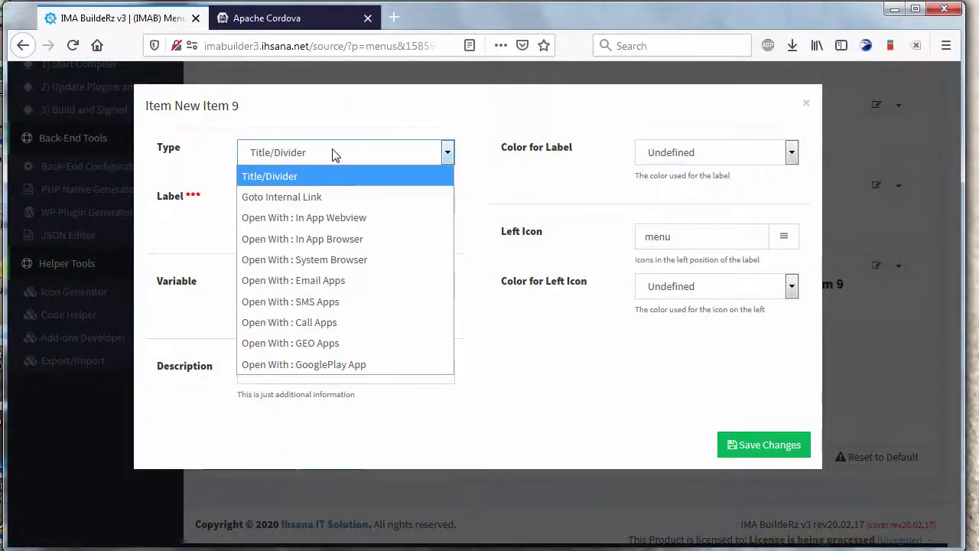
click(340, 243)
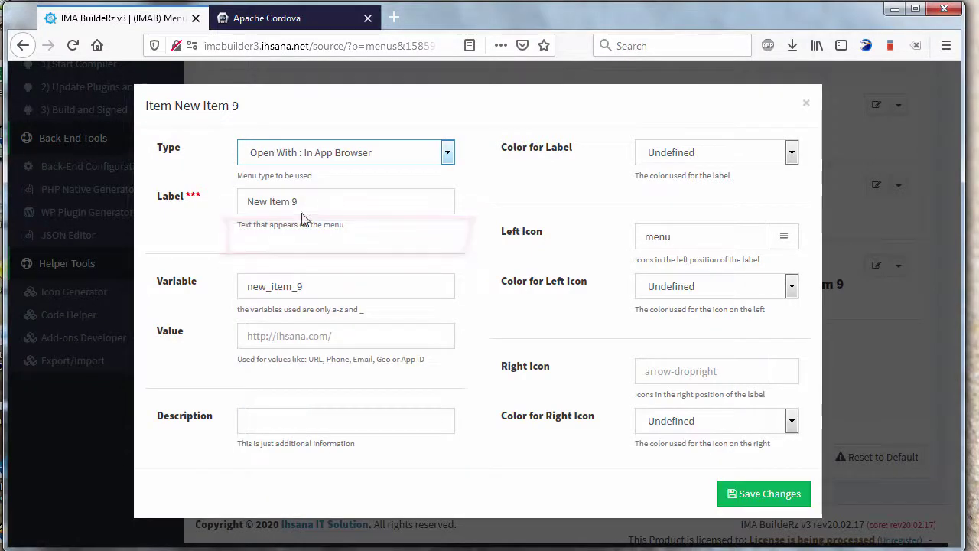
Step: Change the label of menu item New Item 9 to App Browser
key(Tab)
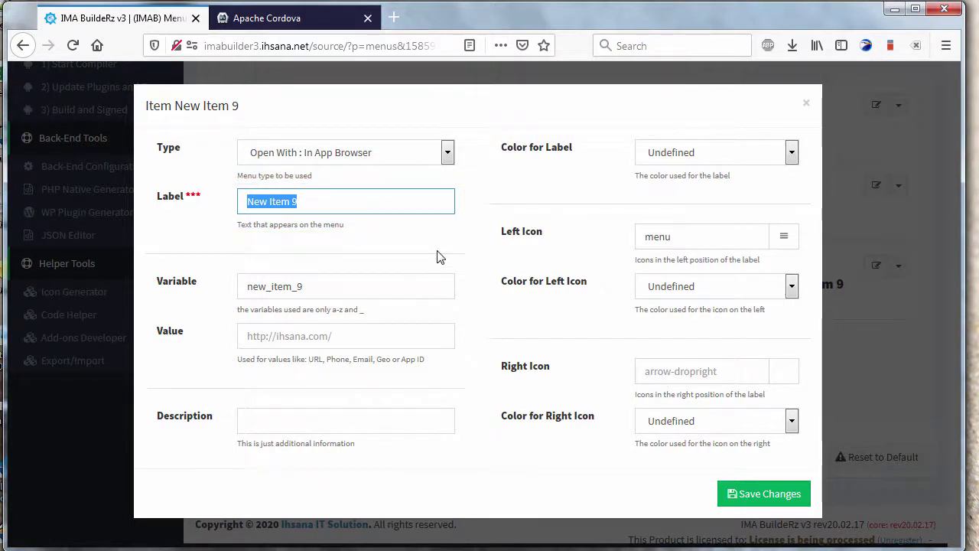
text(App)
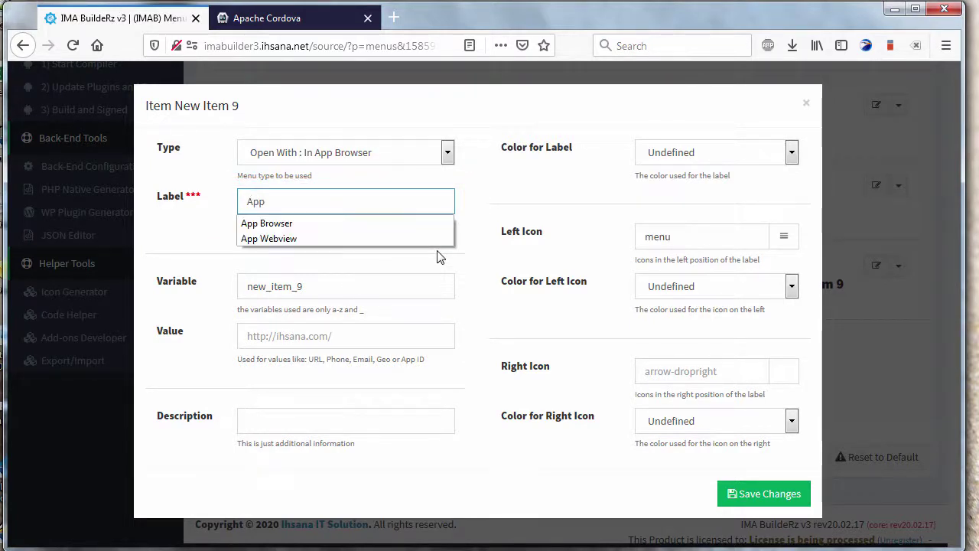
text( Bros)
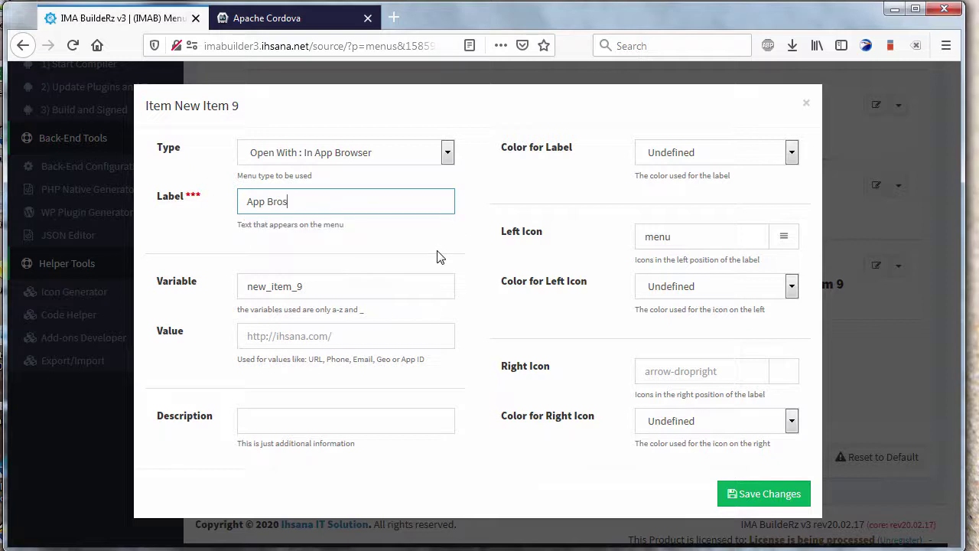
text(e)
key(BackSpace)
key(BackSpace)
text(we)
key(BackSpace)
key(BackSpace)
text(ser)
key(Escape)
key(Left)
key(Left)
click(332, 337)
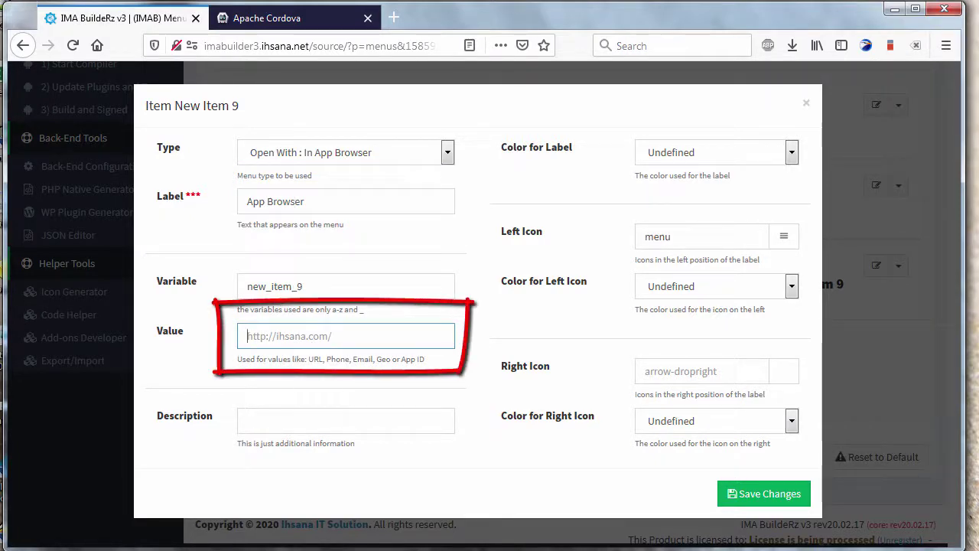
click(287, 19)
click(275, 44)
key(ctrl+c)
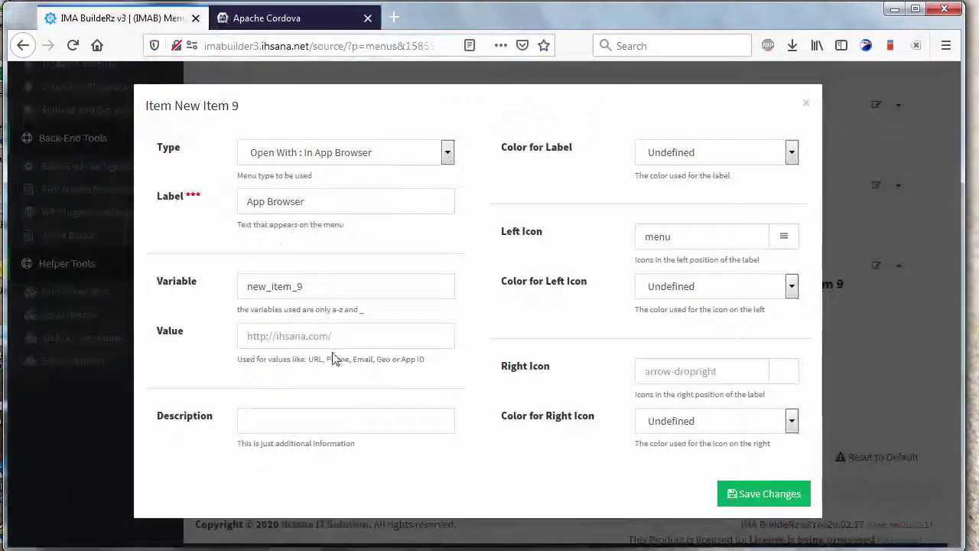
click(334, 335)
key(ctrl+v)
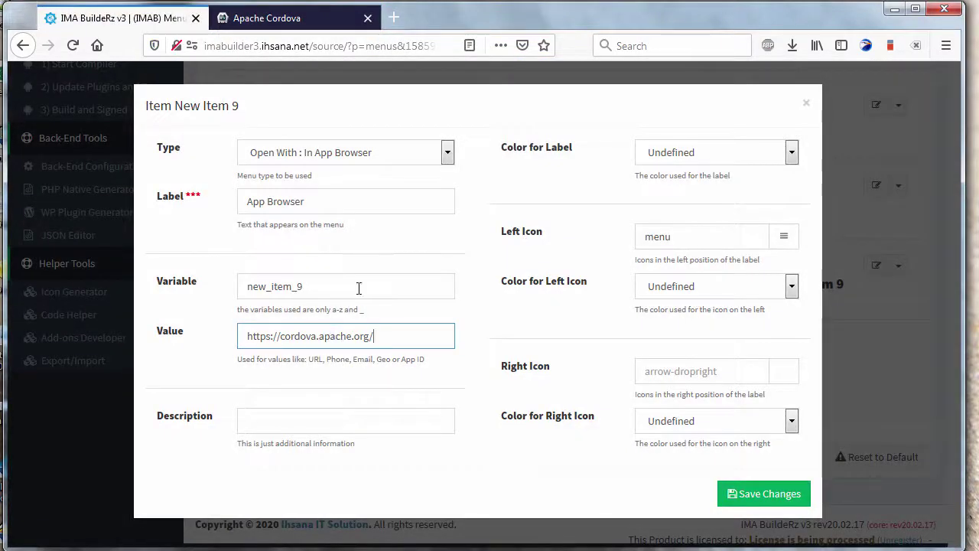
drag(261, 336, 418, 339)
click(172, 204)
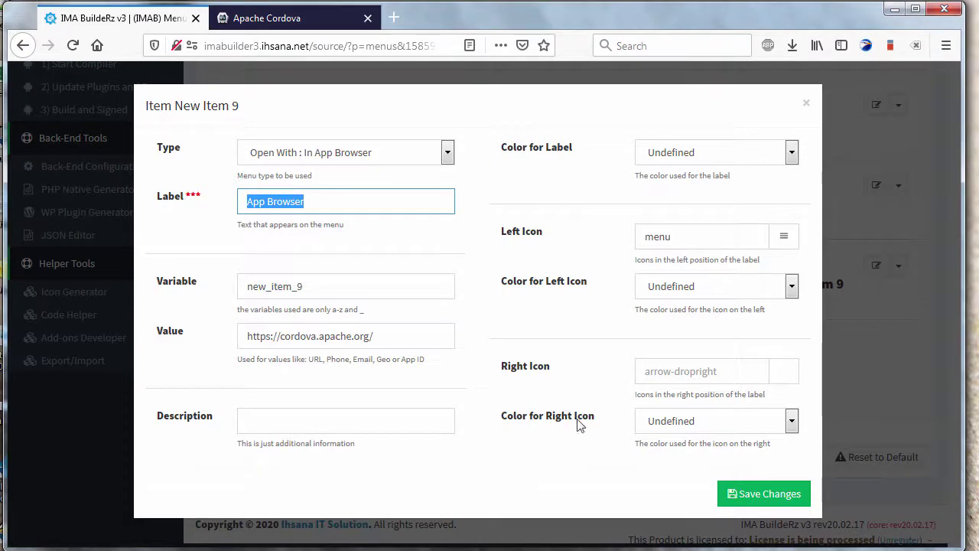
click(672, 450)
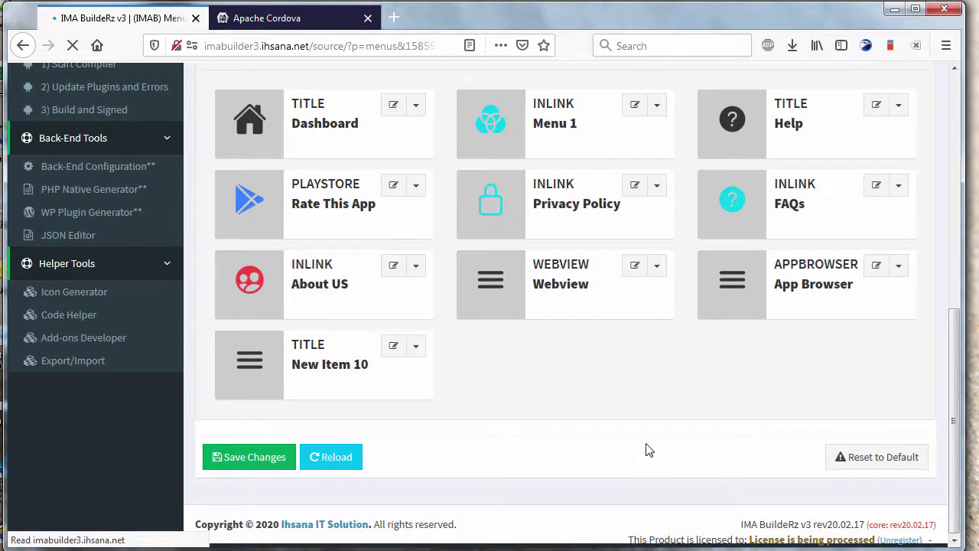
Step: Show the mobile app preview and open its side menu to check the menu items
scroll(646, 450, up, 5)
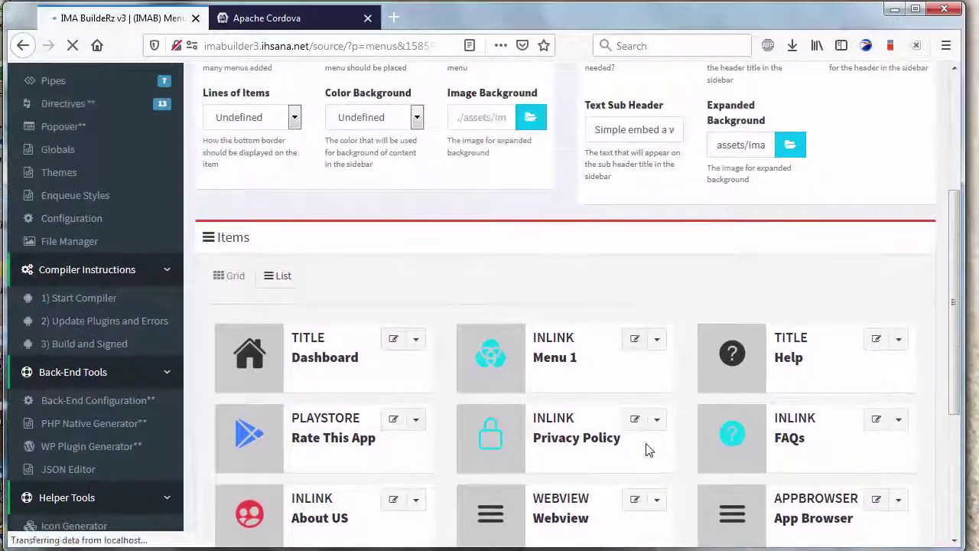
scroll(936, 95, up, 5)
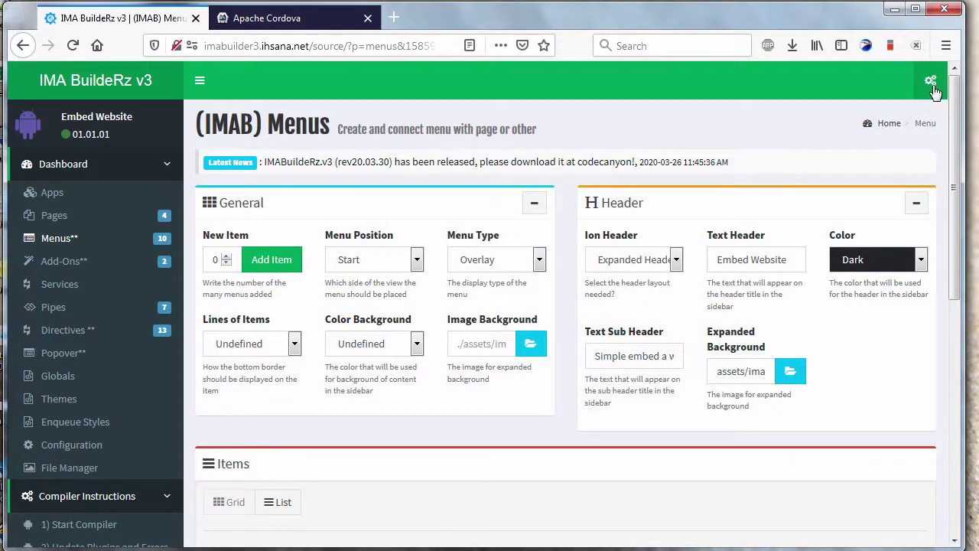
click(930, 83)
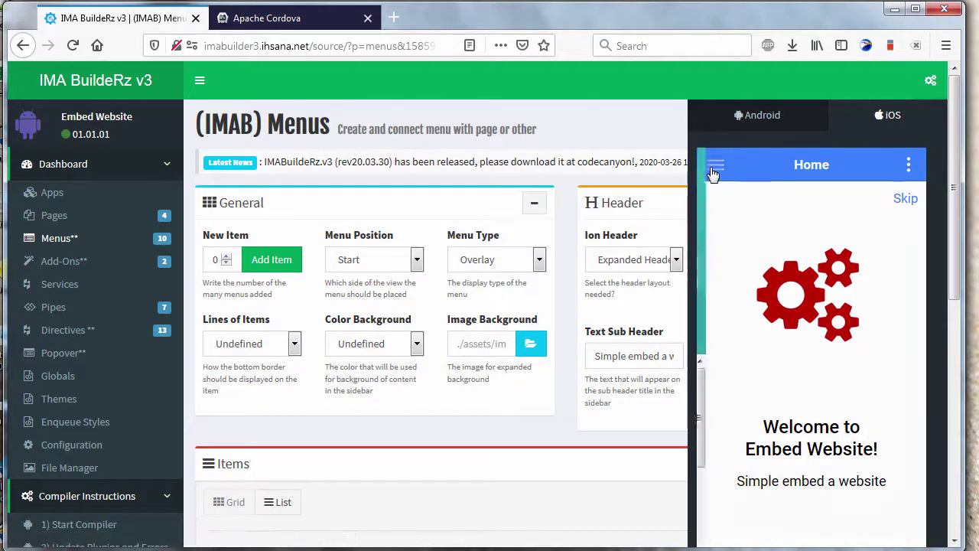
click(712, 175)
Step: Create a new page titled iframe and save it
scroll(801, 439, down, 5)
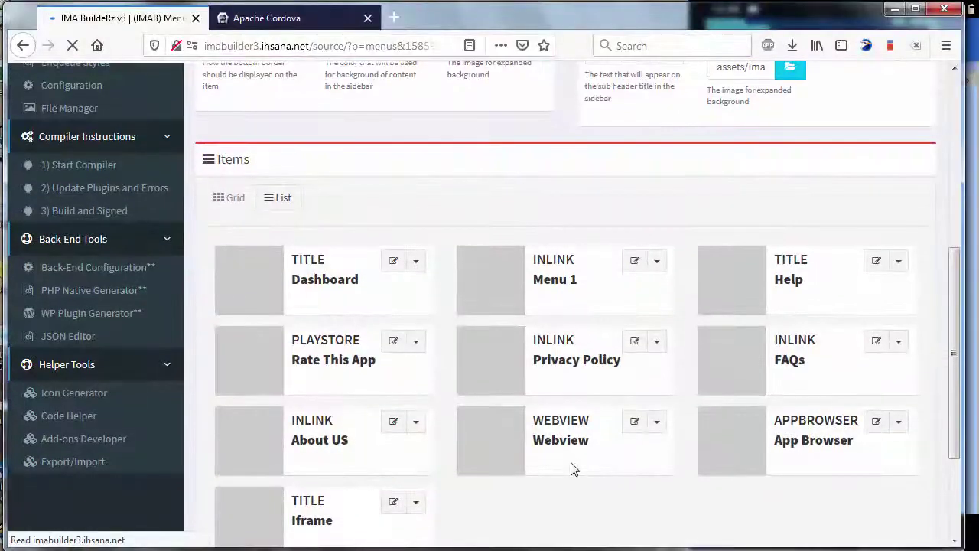
scroll(574, 468, up, 5)
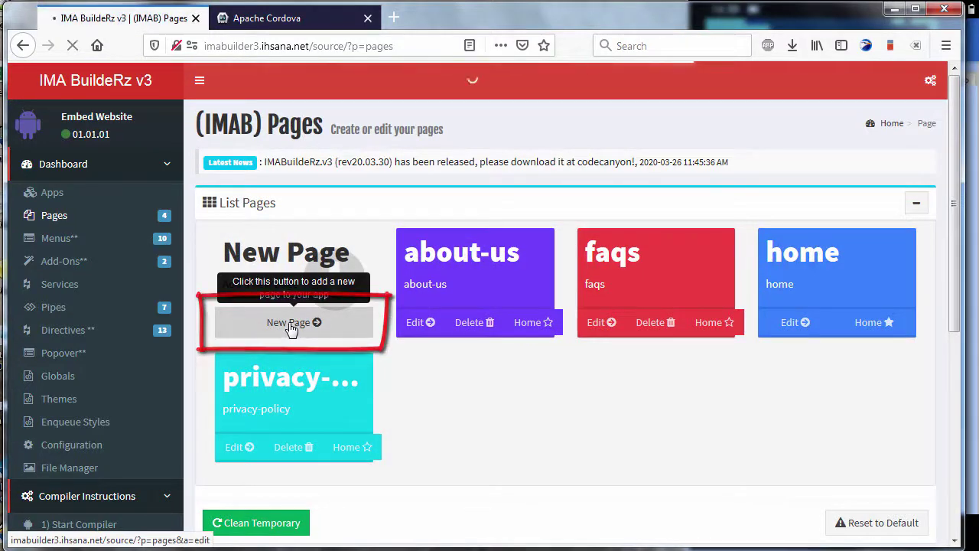
click(291, 324)
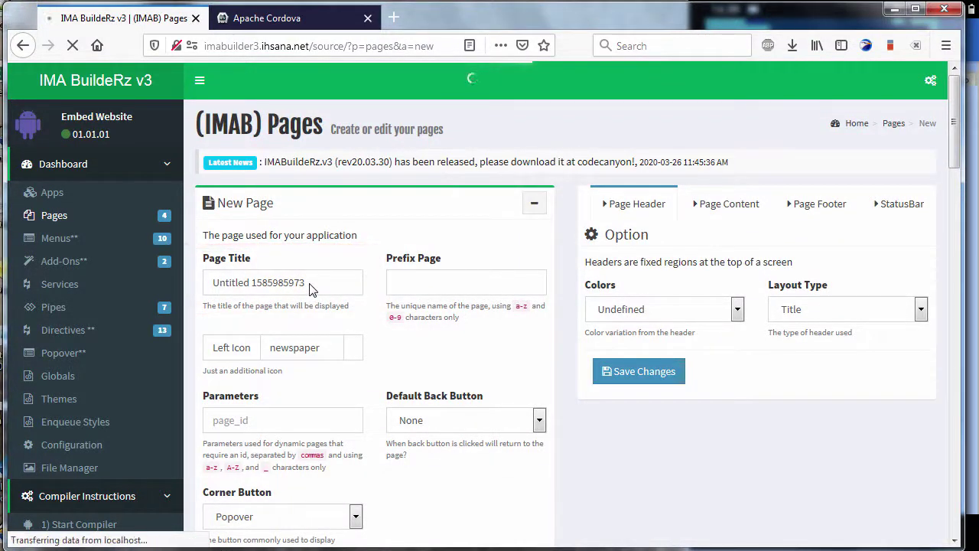
click(310, 283)
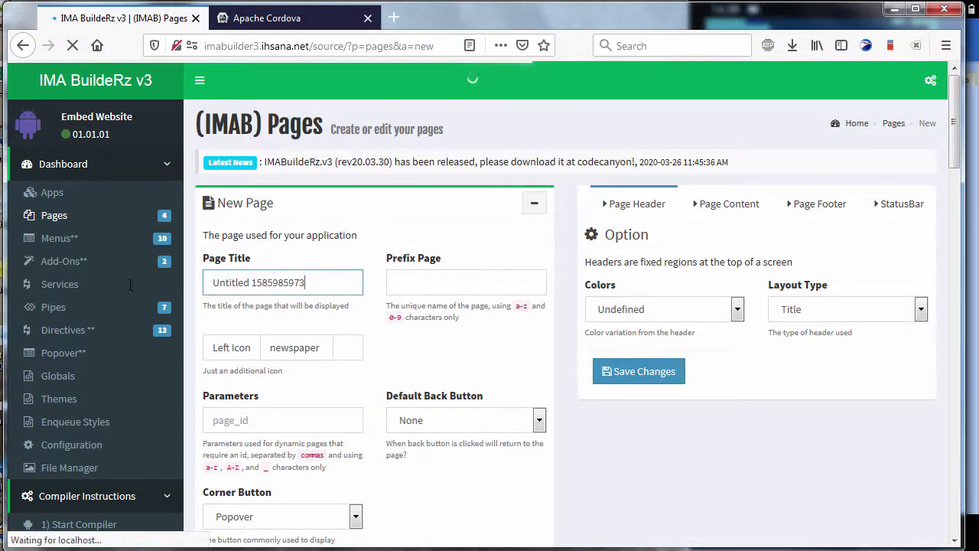
triple_click(272, 284)
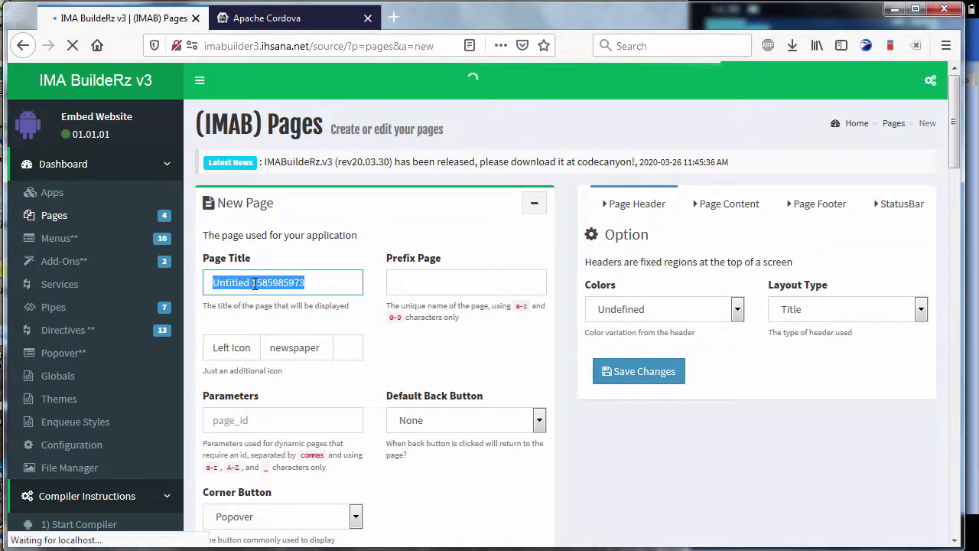
double_click(289, 282)
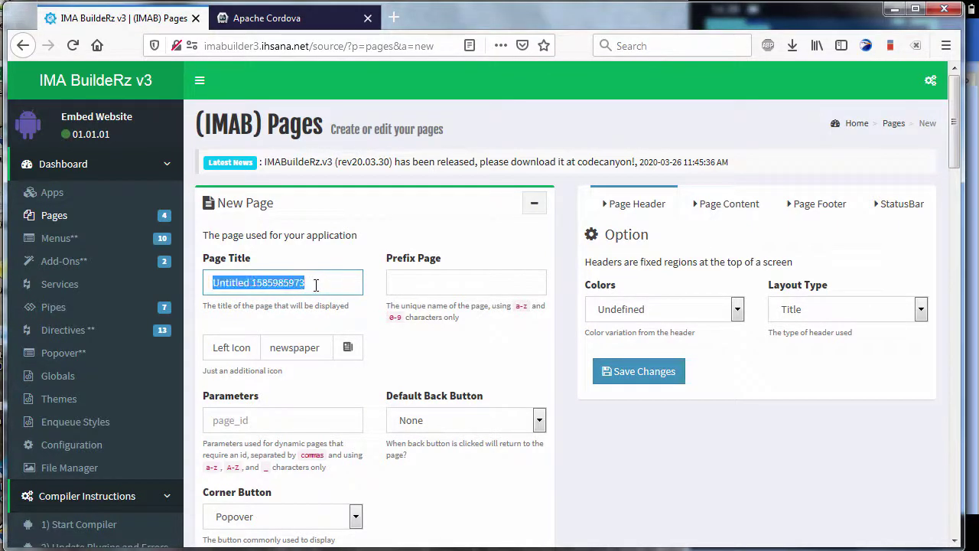
text(if)
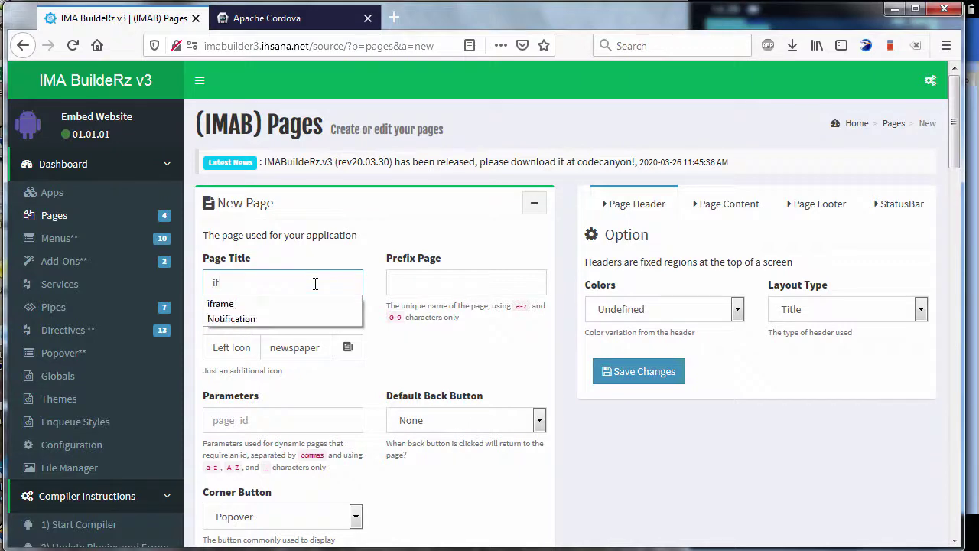
text(rame)
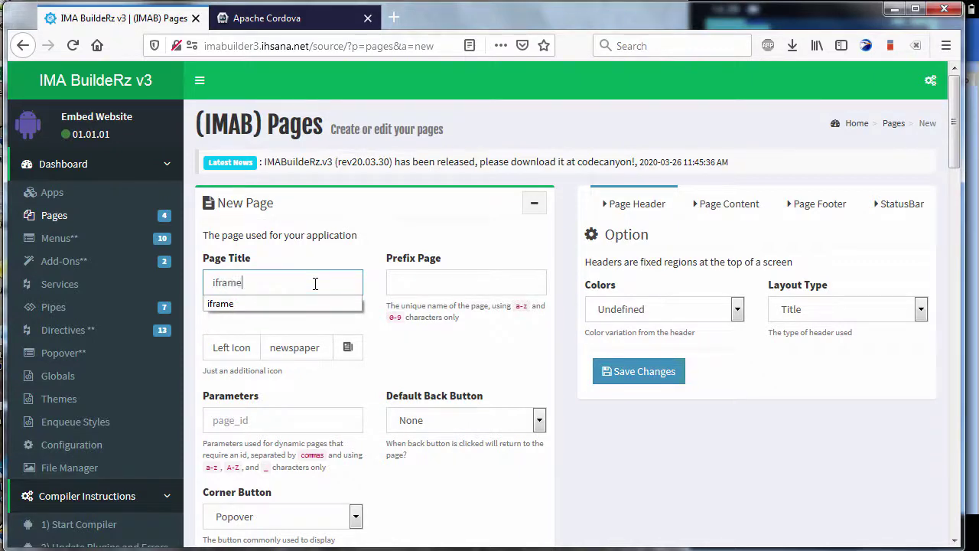
click(387, 334)
scroll(478, 431, down, 3)
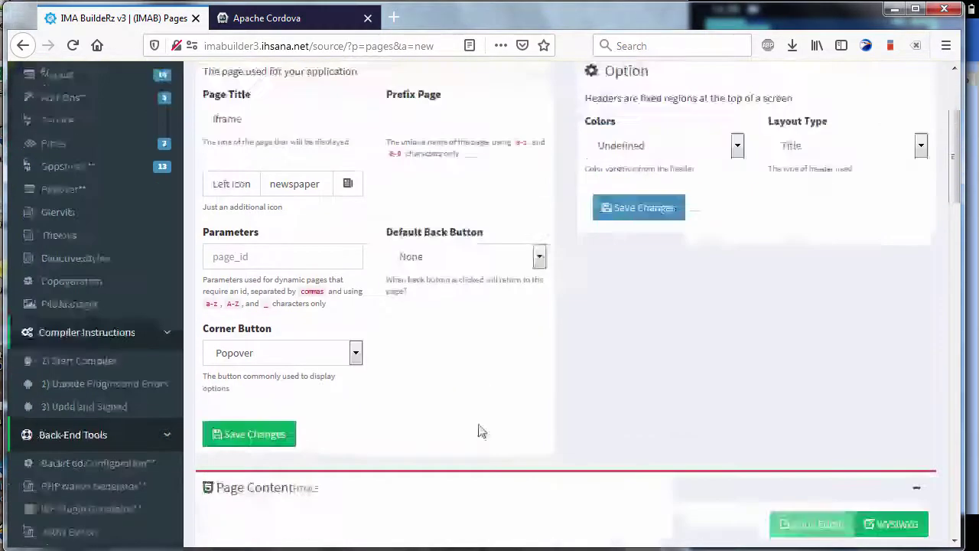
click(259, 364)
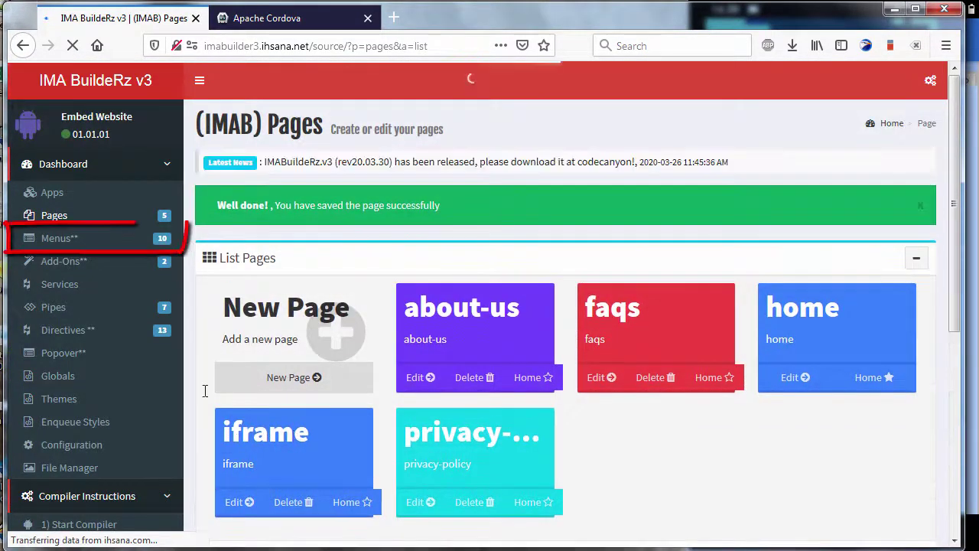
Step: Edit the Iframe menu item and set its type to Goto Internal Link
click(58, 239)
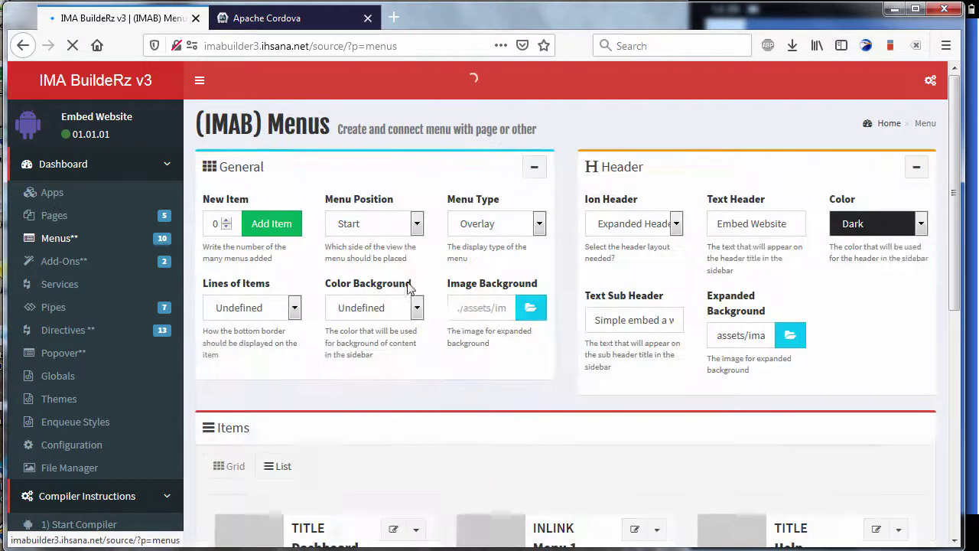
scroll(450, 326, down, 5)
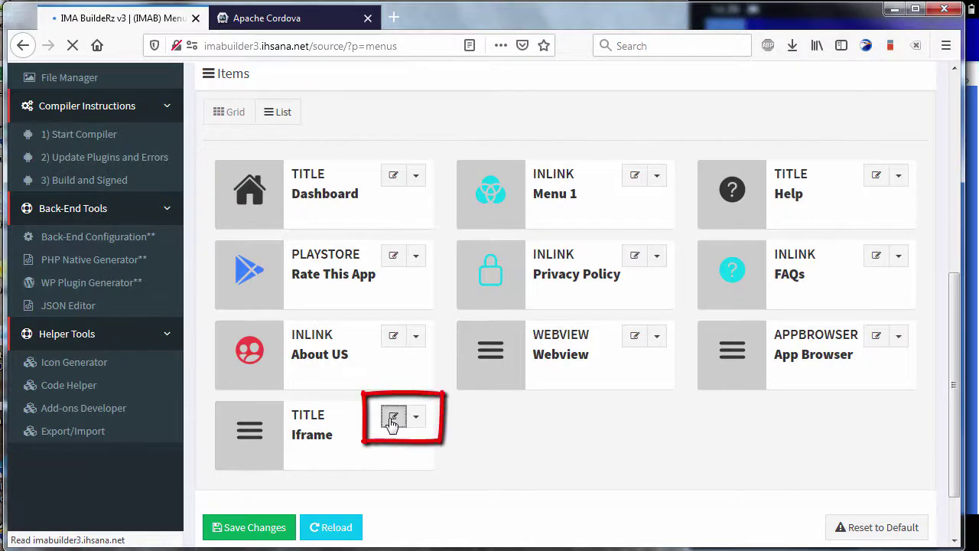
click(392, 420)
click(329, 157)
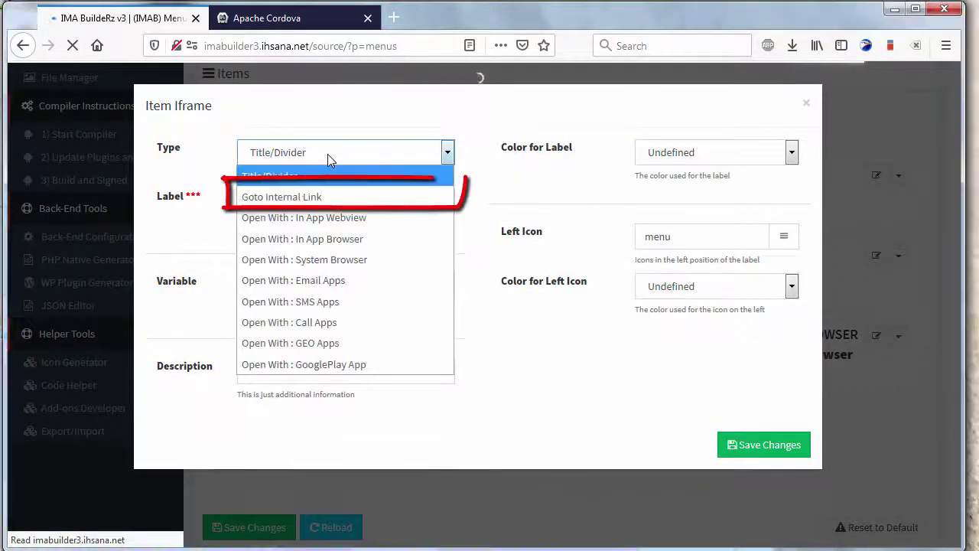
click(296, 197)
click(298, 203)
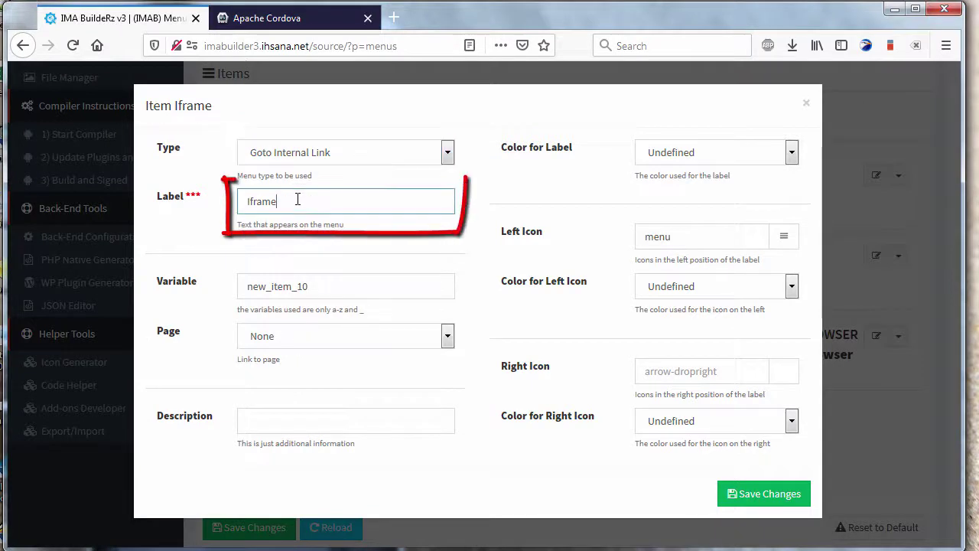
Step: Link the Iframe menu item to the iframe page and save the item
click(280, 341)
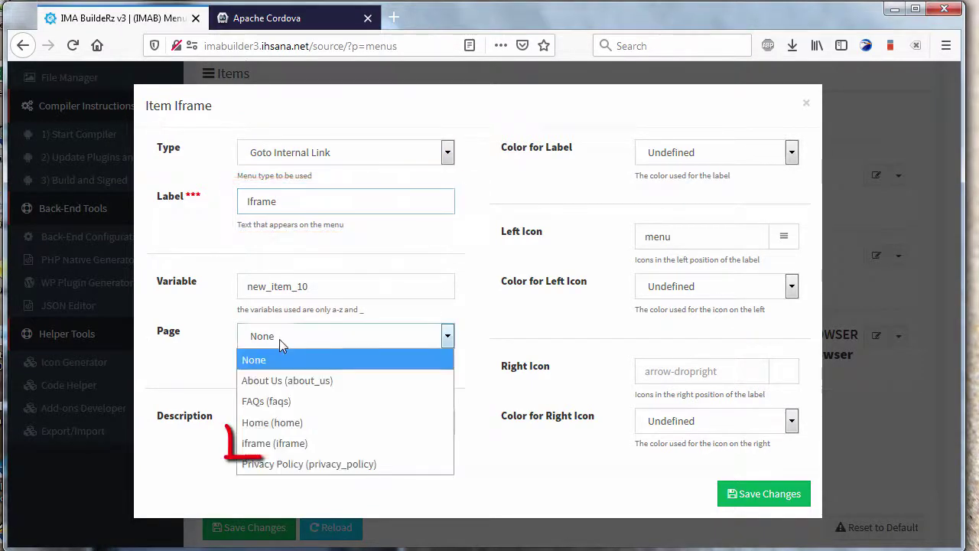
click(262, 443)
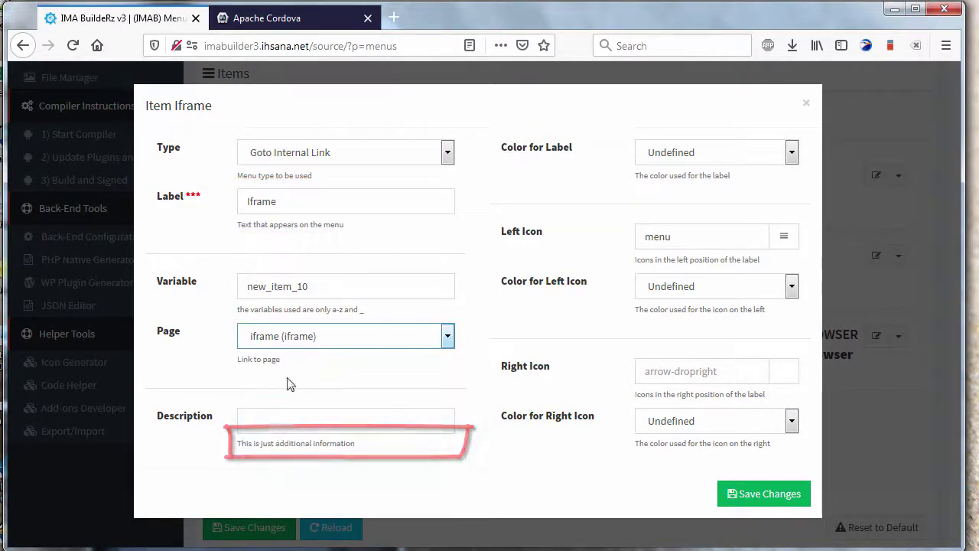
click(753, 497)
click(755, 498)
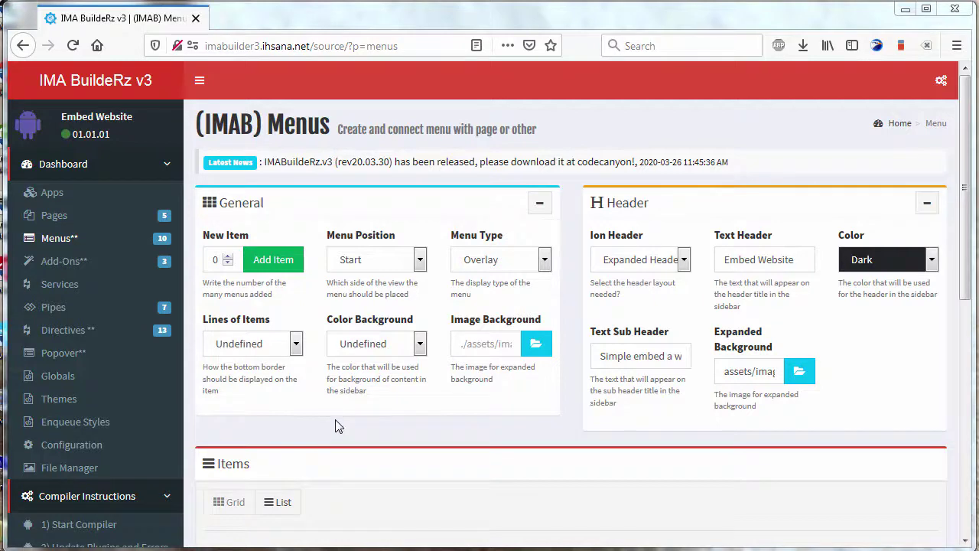
Step: Check the menu items list and open the Embed with iFrame add-on
scroll(340, 416, down, 4)
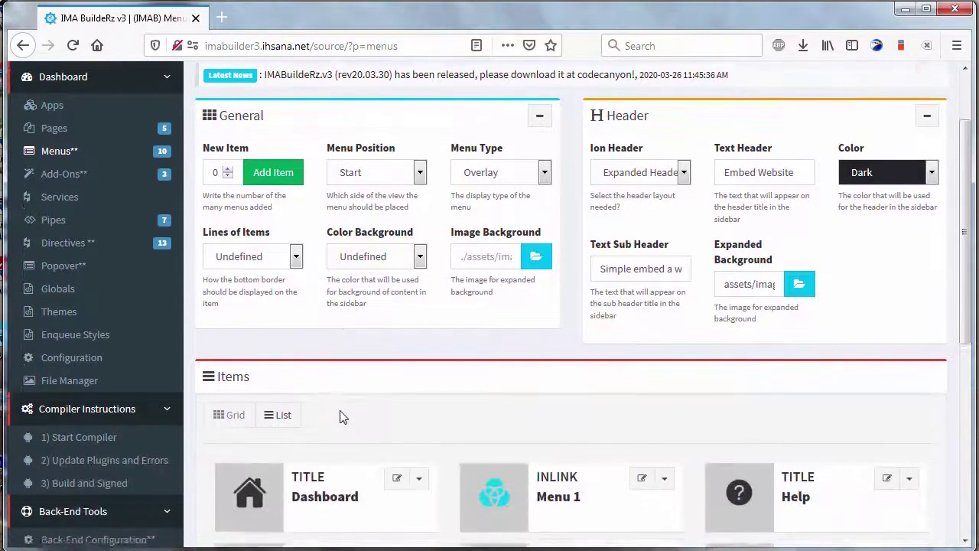
scroll(564, 470, down, 1)
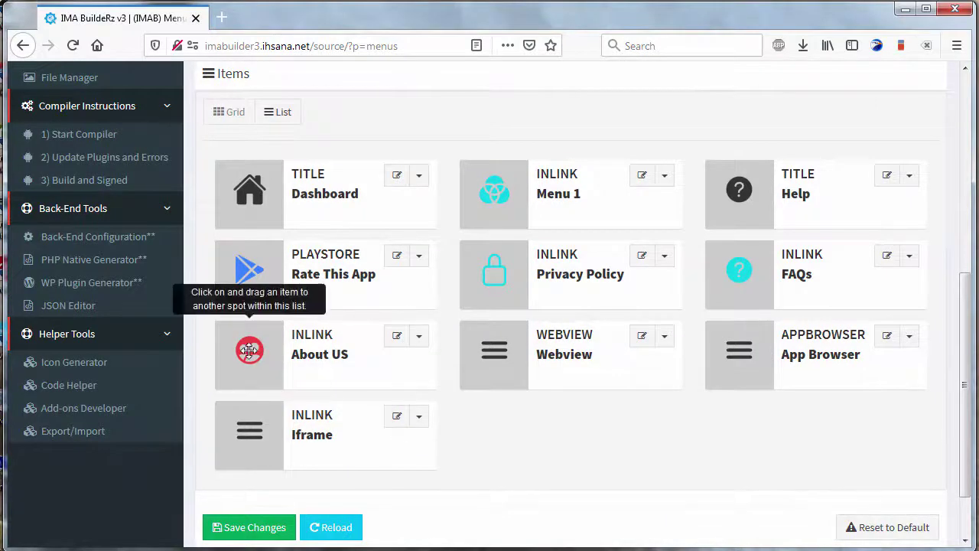
scroll(251, 268, up, 3)
scroll(251, 348, up, 1)
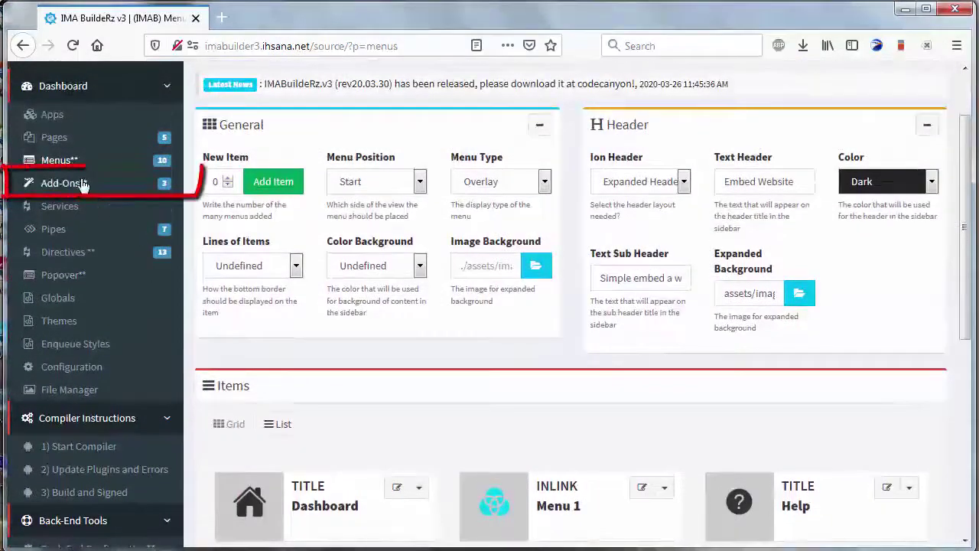
click(50, 186)
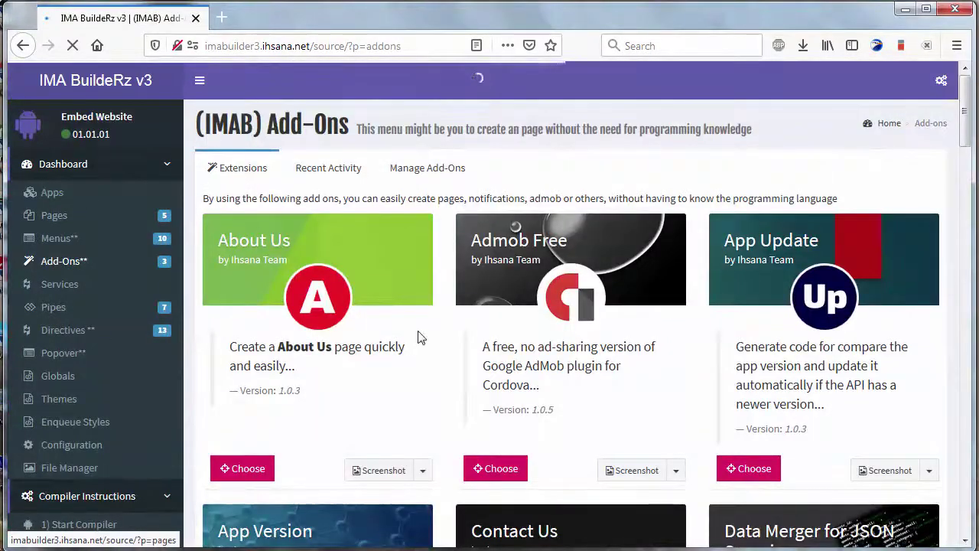
scroll(507, 362, down, 6)
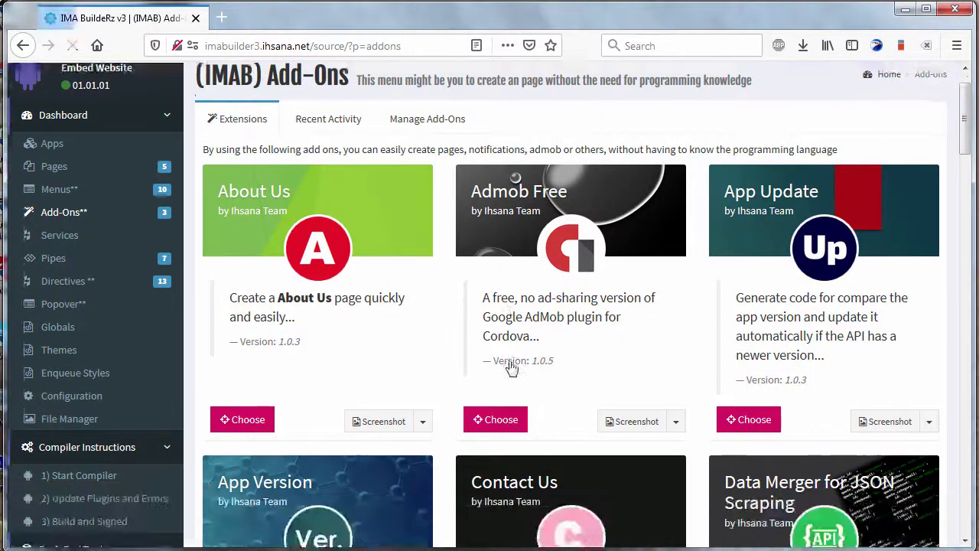
scroll(510, 370, down, 2)
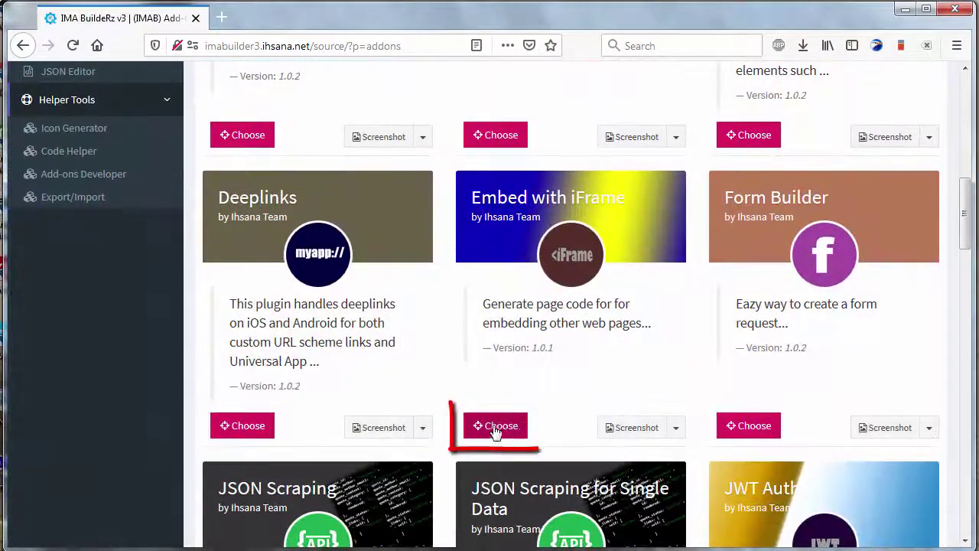
click(511, 432)
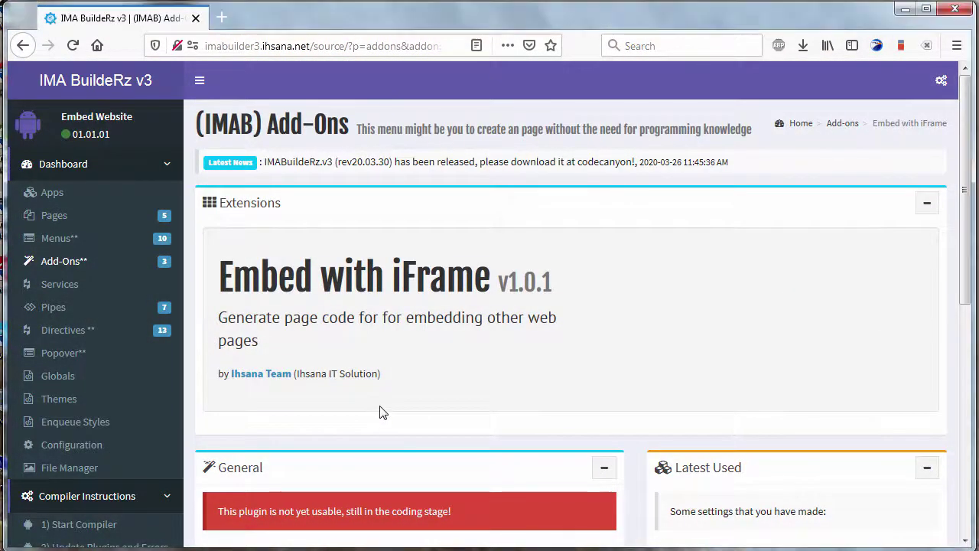
scroll(389, 416, down, 5)
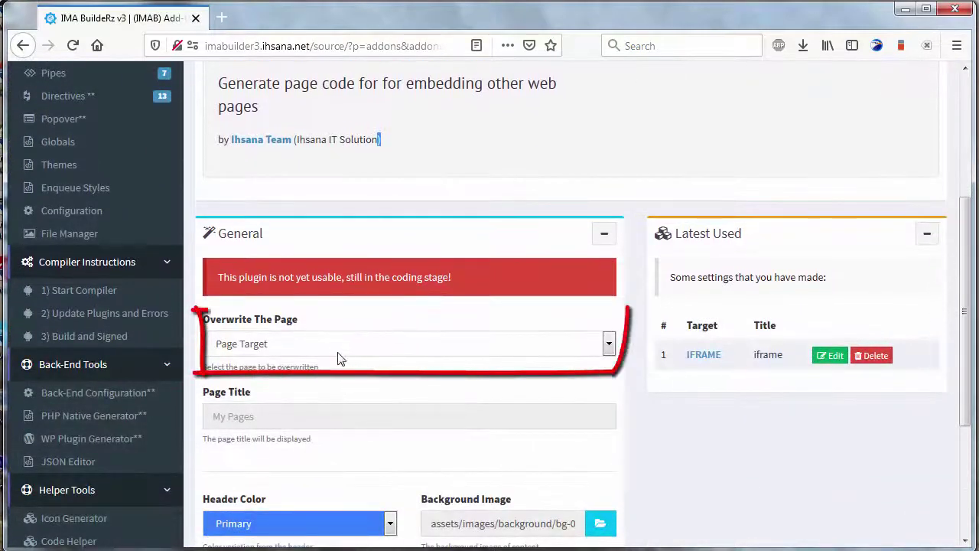
click(339, 344)
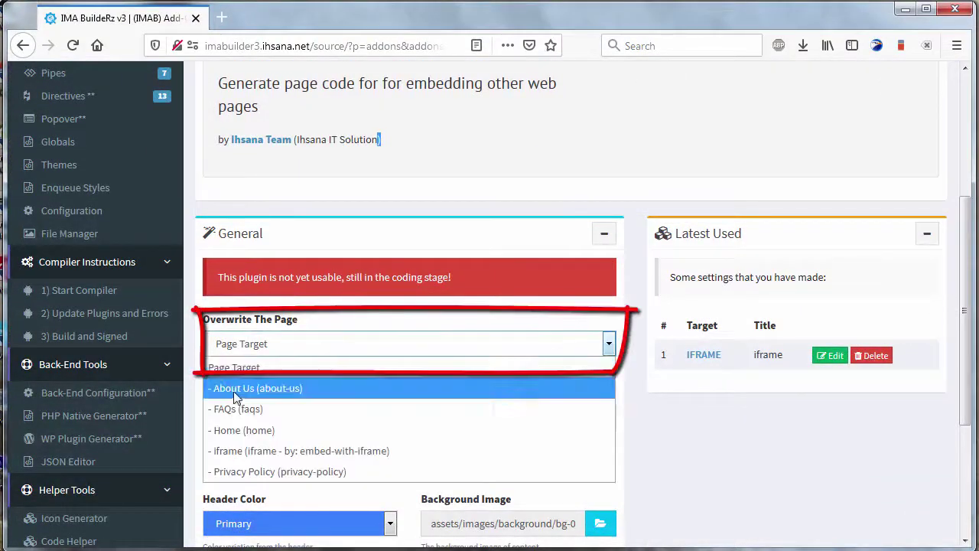
click(284, 452)
scroll(337, 449, down, 5)
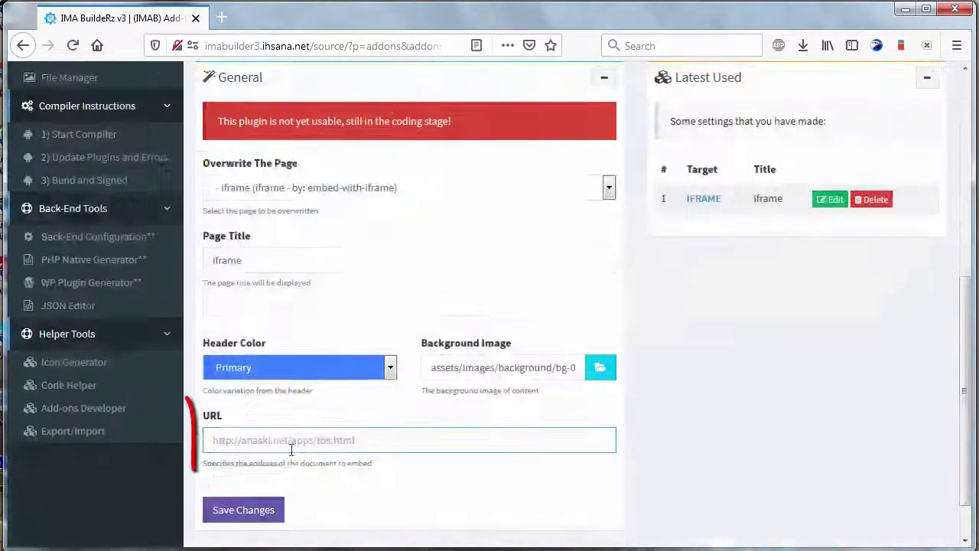
text(va.apache.org/)
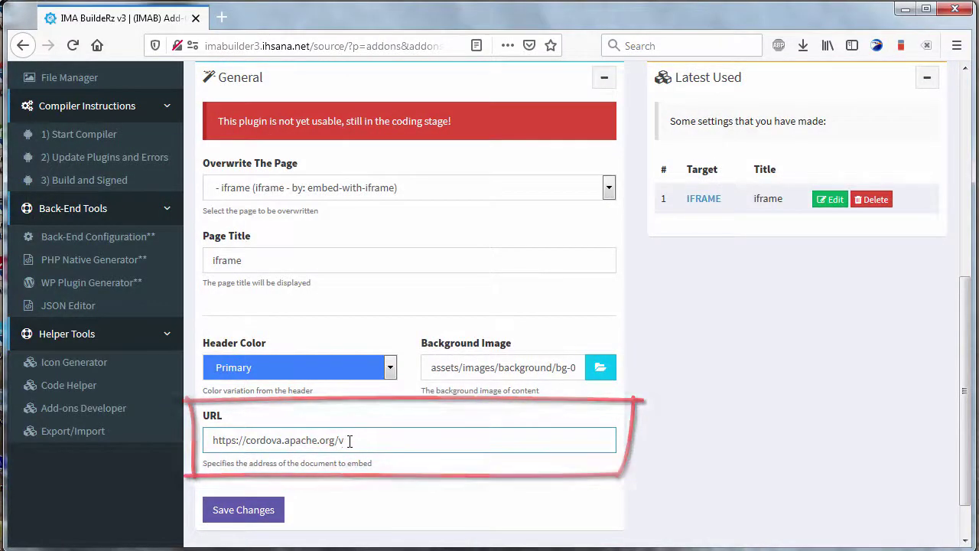
click(249, 513)
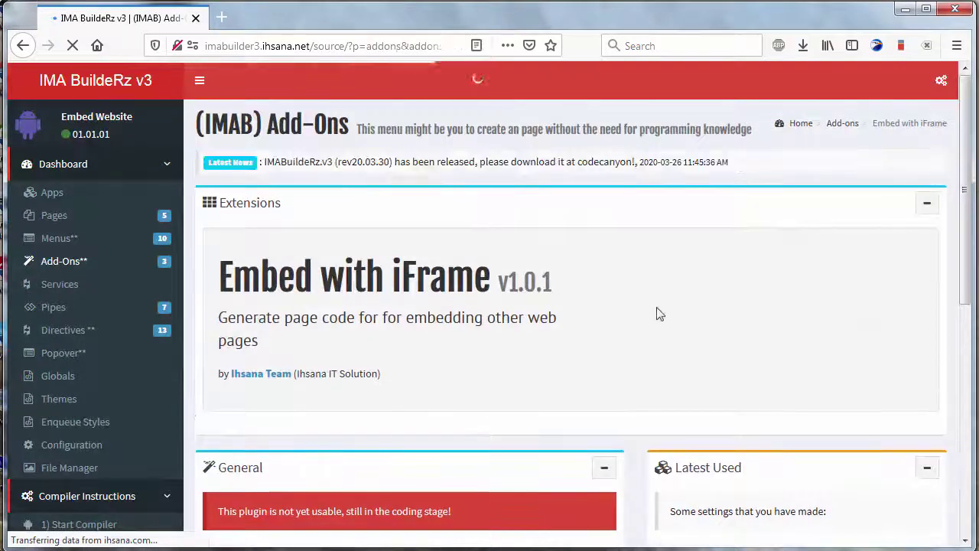
Step: Build the app for Android with the ionic cordova build command in the Node.js command prompt
scroll(616, 313, down, 3)
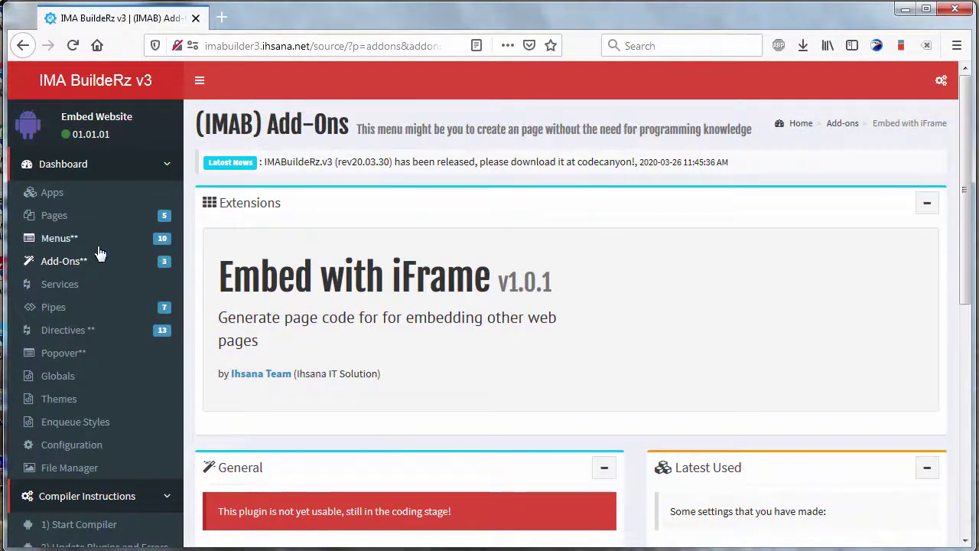
click(96, 245)
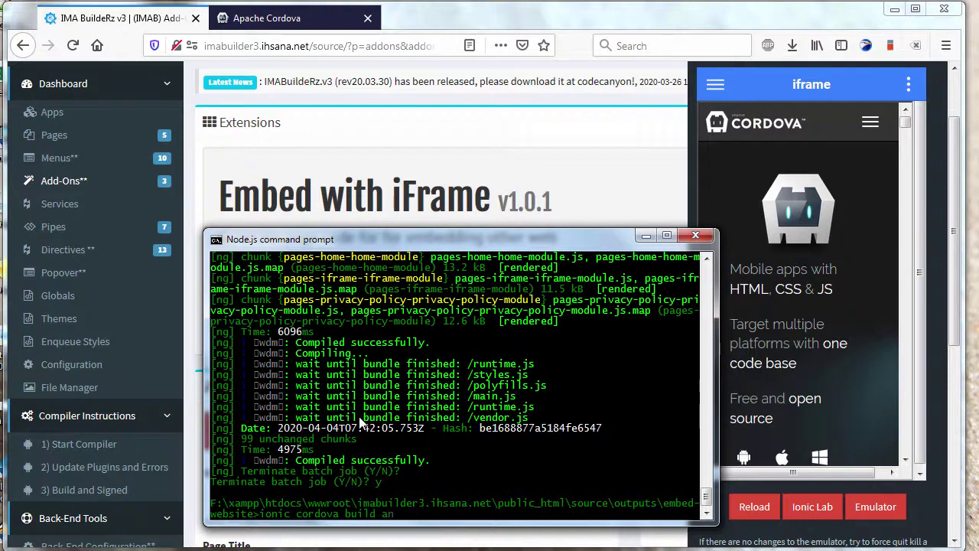
key(Return)
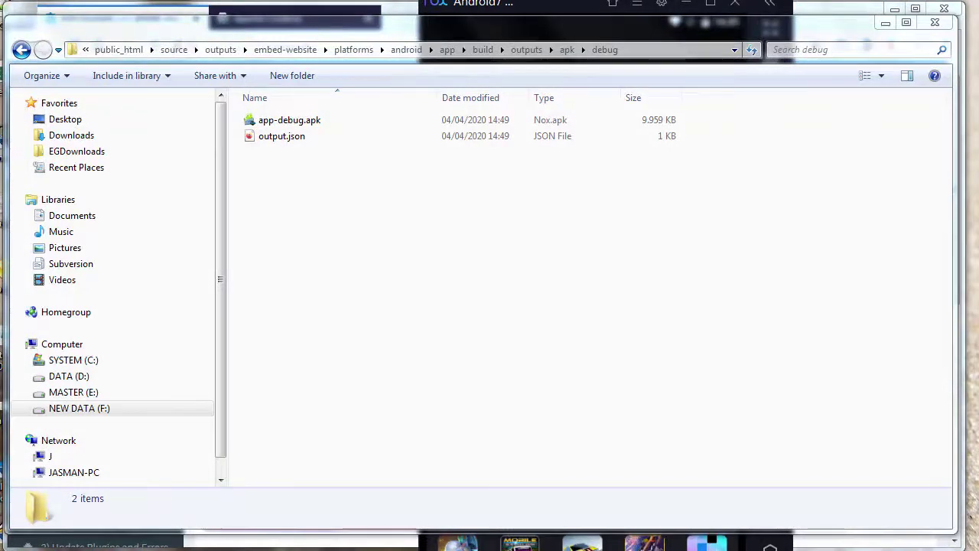
Step: Bring the debug folder with app-debug.apk alongside the Nox emulator to install the app, and reposition the emulator window
key(alt+Tab)
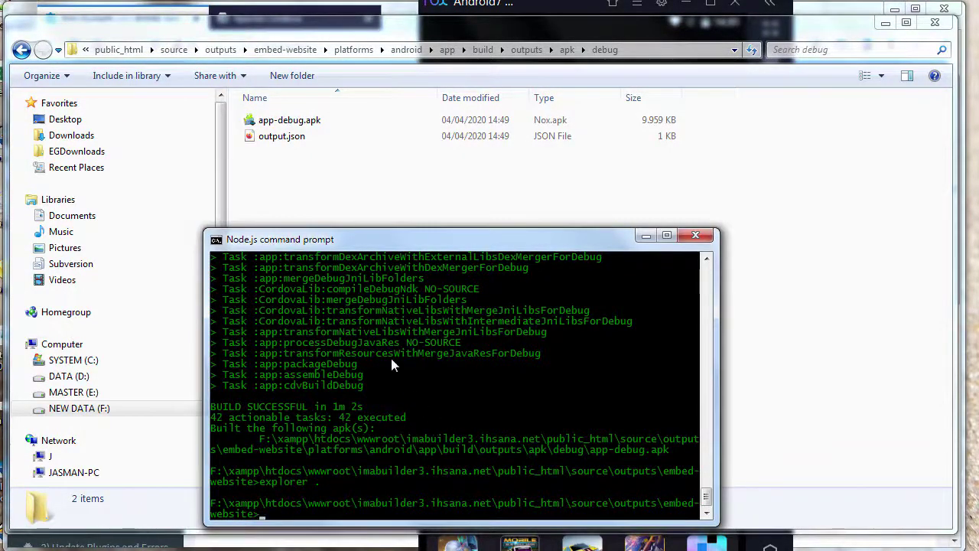
click(349, 186)
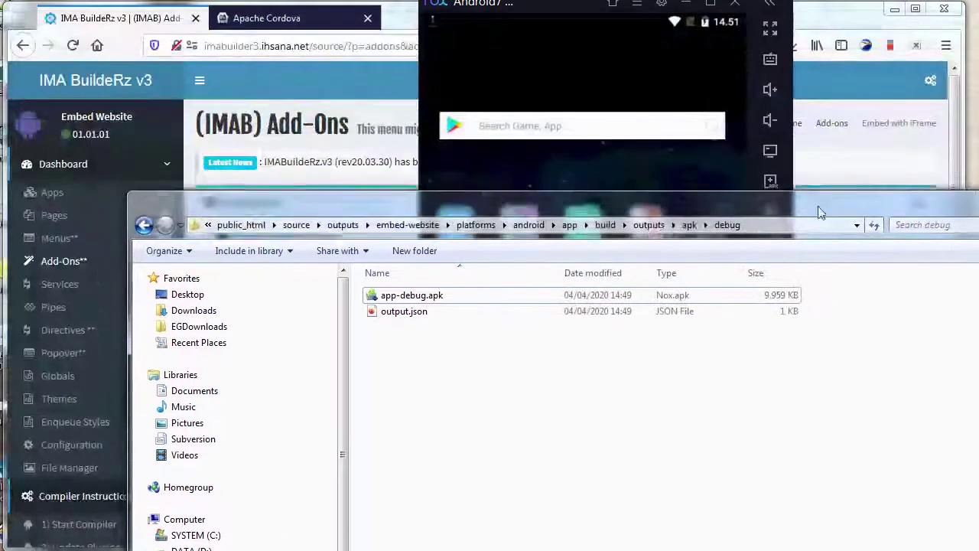
click(547, 167)
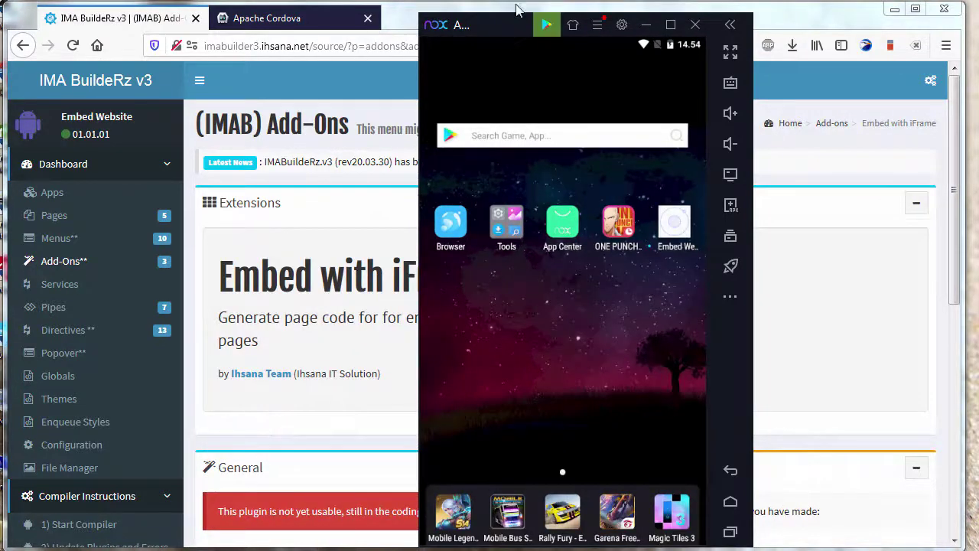
drag(516, 9, 553, 6)
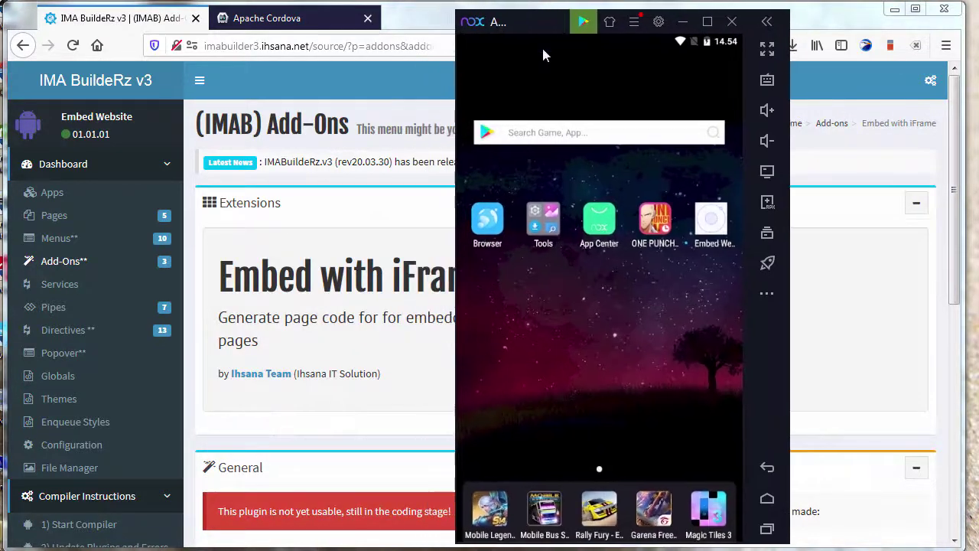
Step: Launch the Embed Website app in the emulator, open its Webview menu item and look through the Cordova site
click(715, 222)
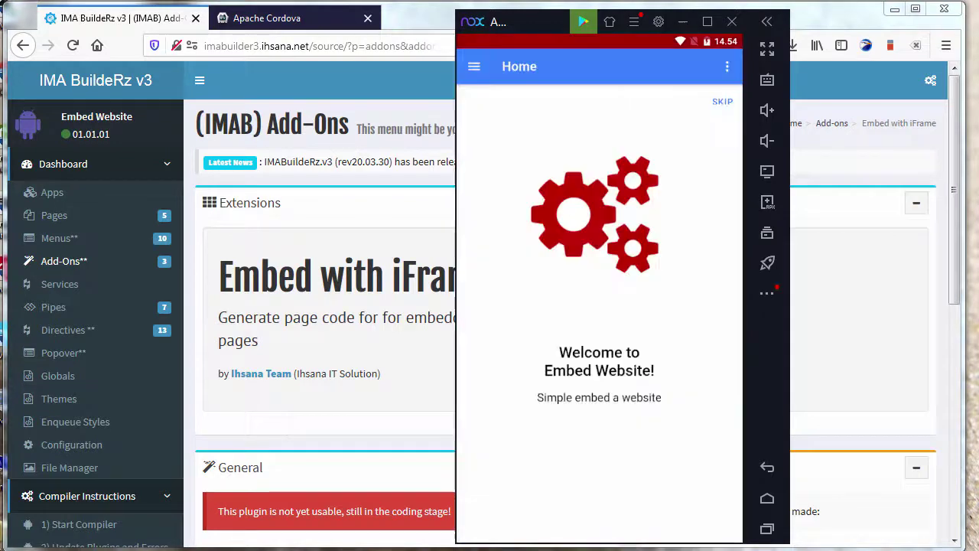
click(475, 69)
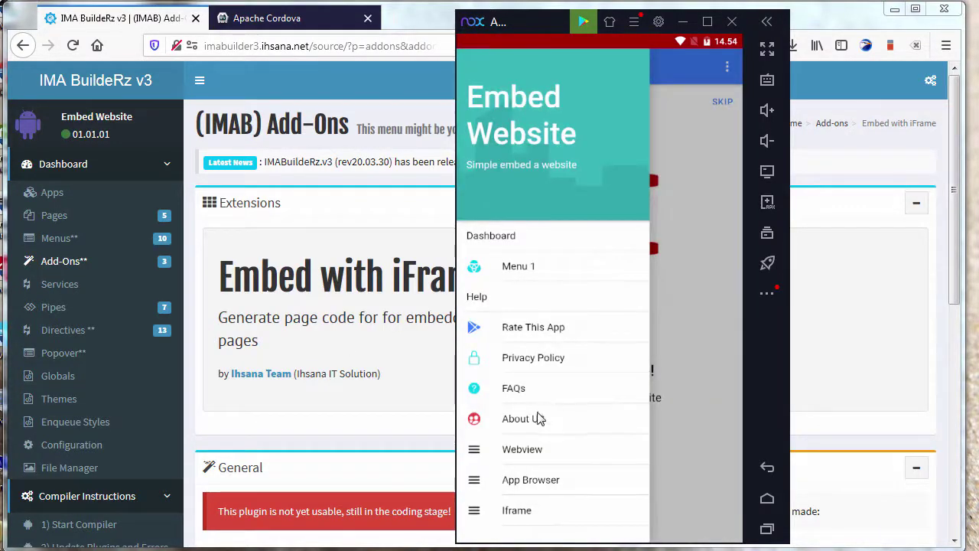
click(538, 453)
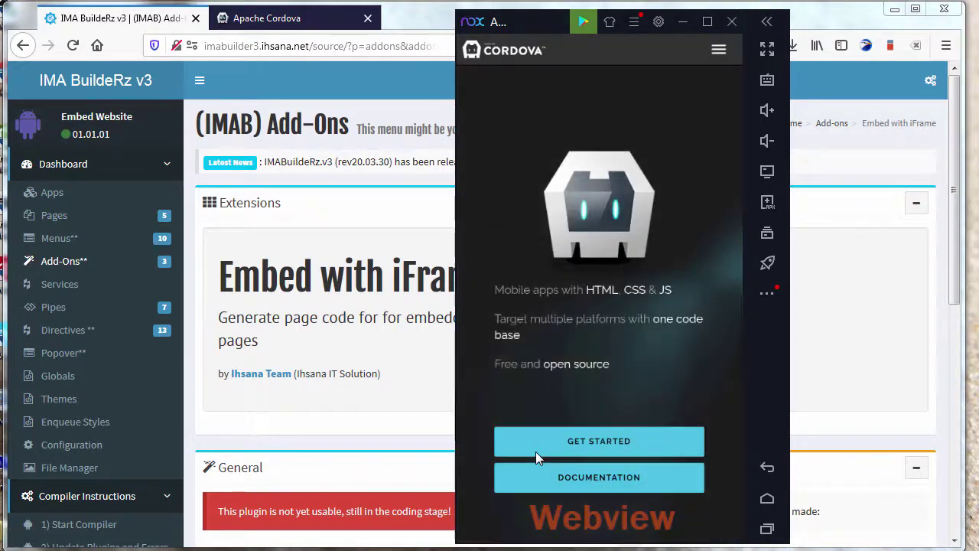
scroll(569, 339, down, 2)
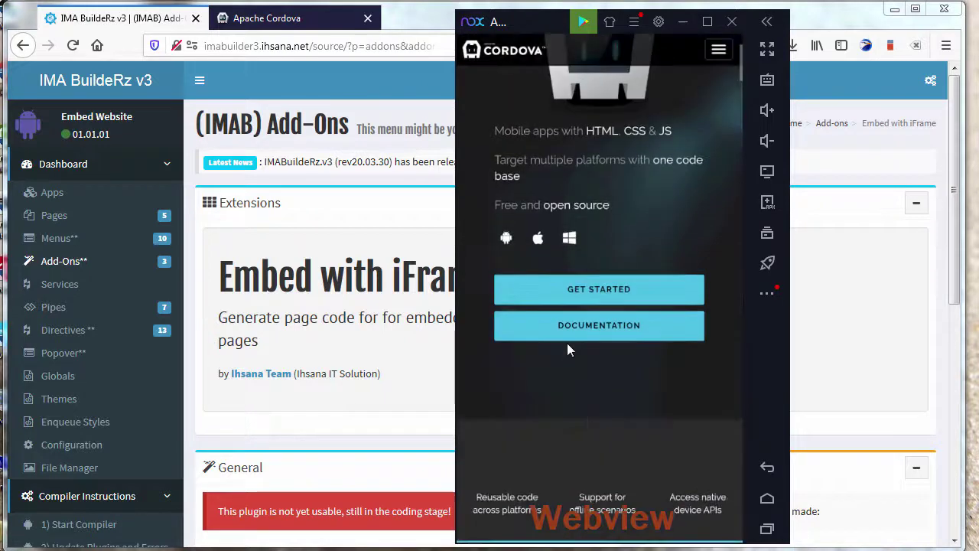
scroll(577, 357, down, 5)
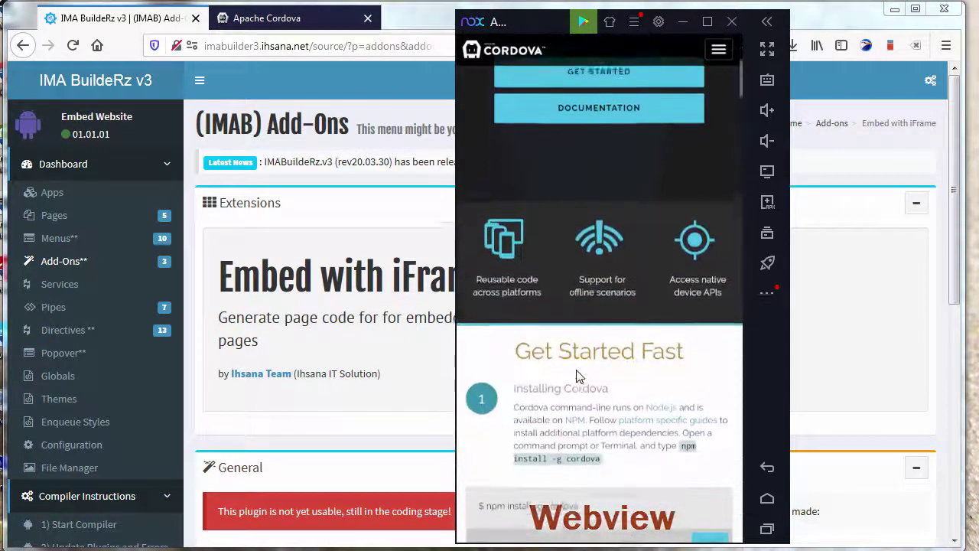
scroll(577, 375, down, 6)
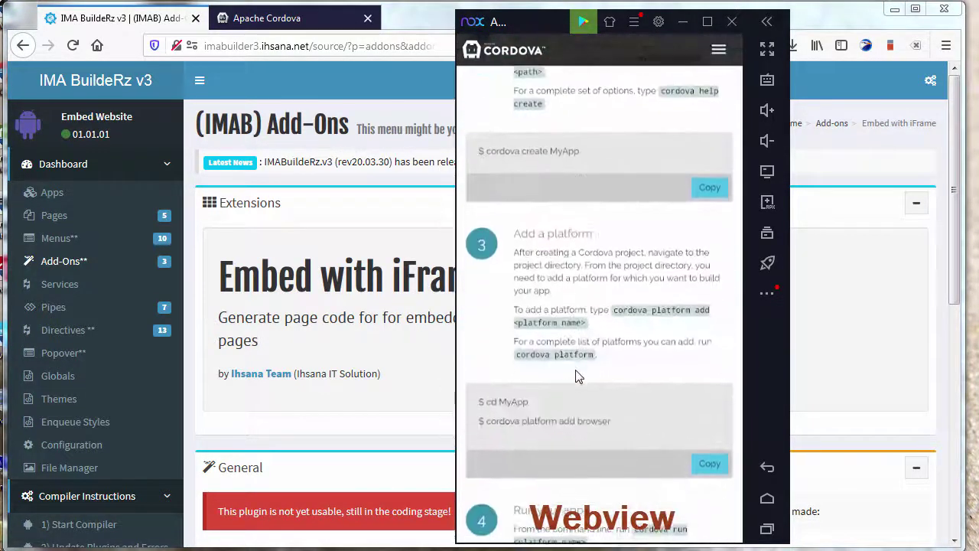
scroll(577, 375, up, 10)
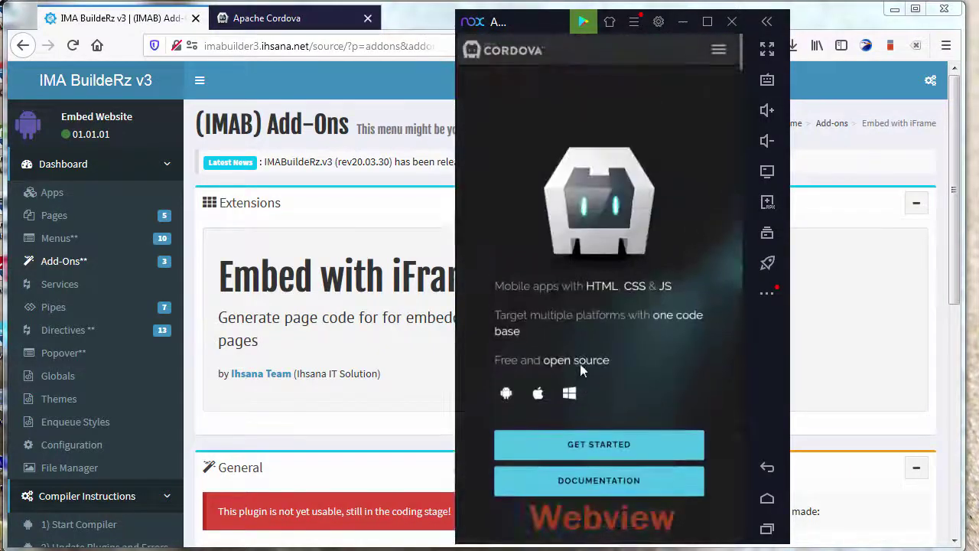
Step: Leave the webview, open the Embed Website app's App Browser menu item, look through the Cordova site and close the in-app browser
click(767, 469)
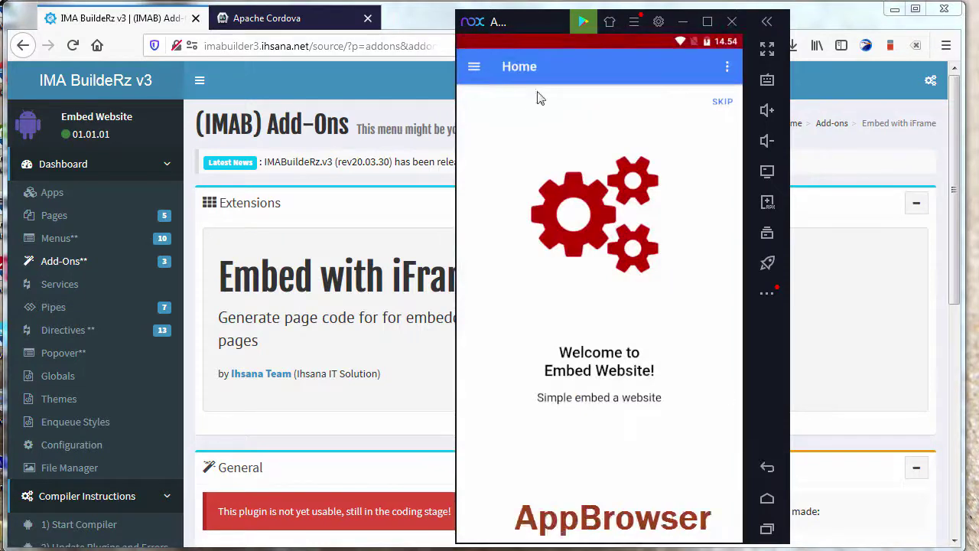
click(471, 67)
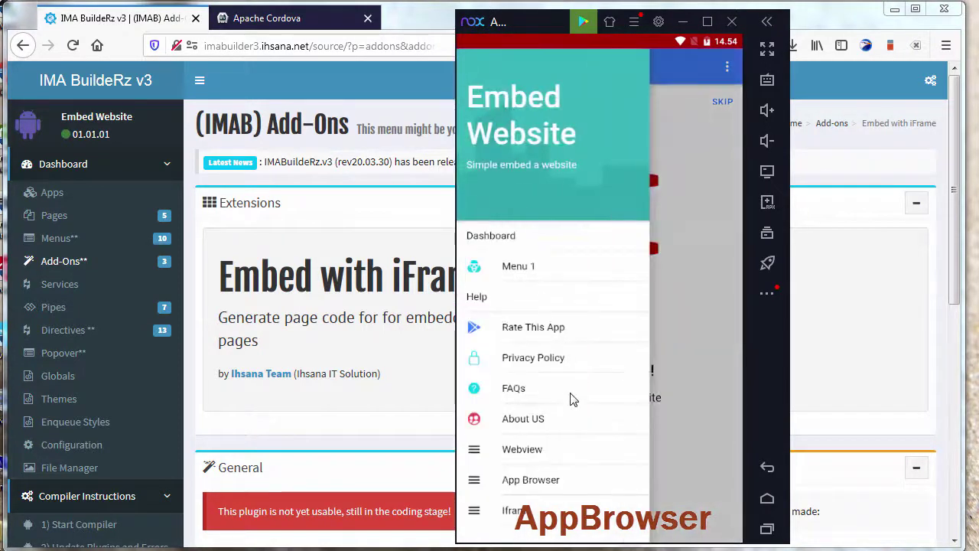
click(539, 485)
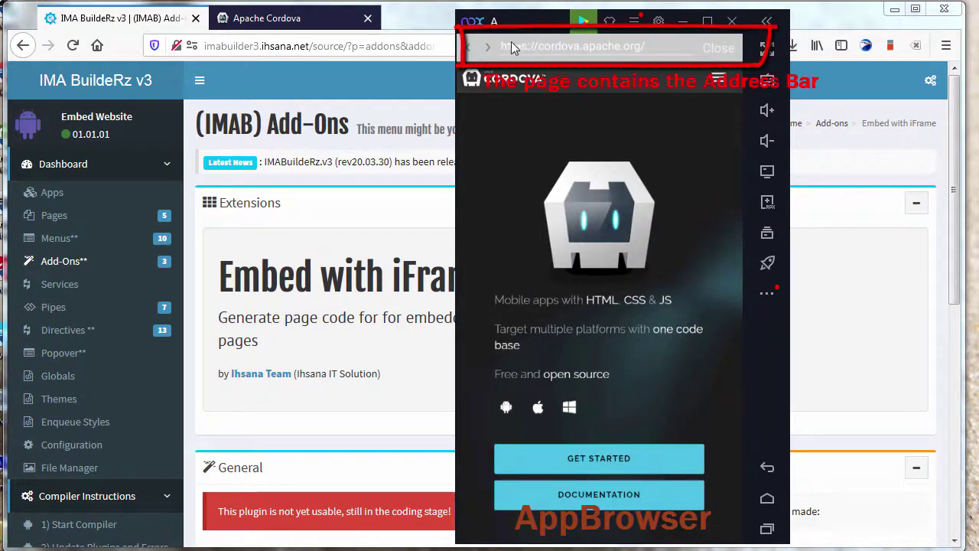
scroll(590, 272, down, 5)
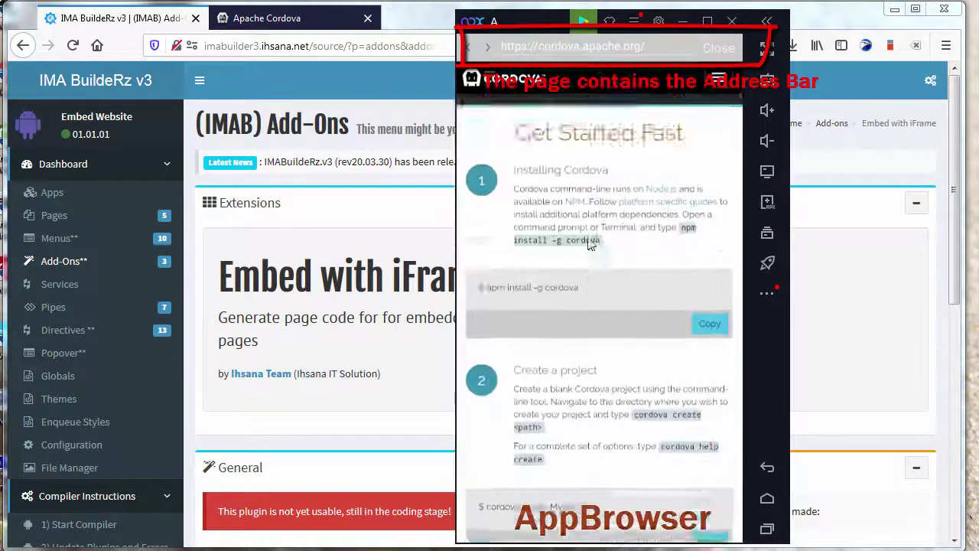
scroll(590, 243, up, 5)
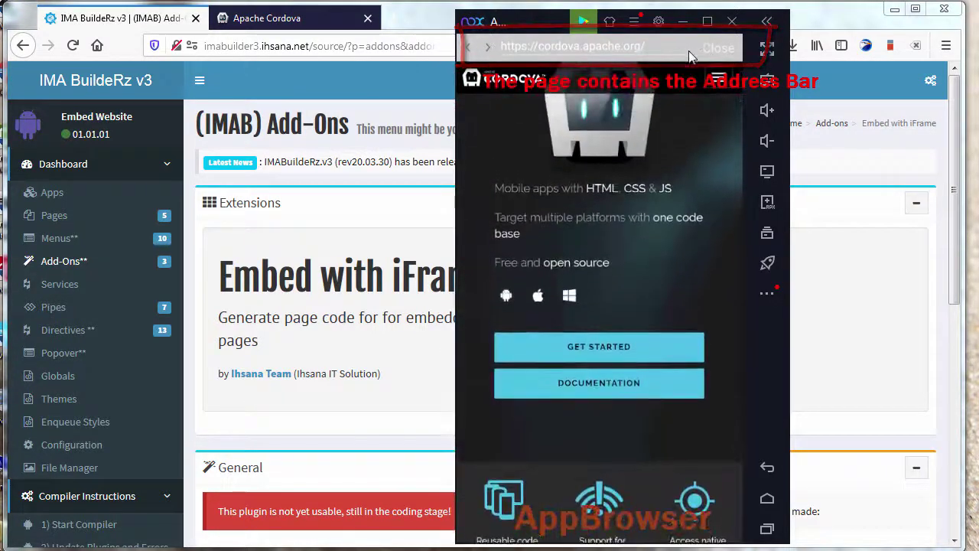
click(719, 48)
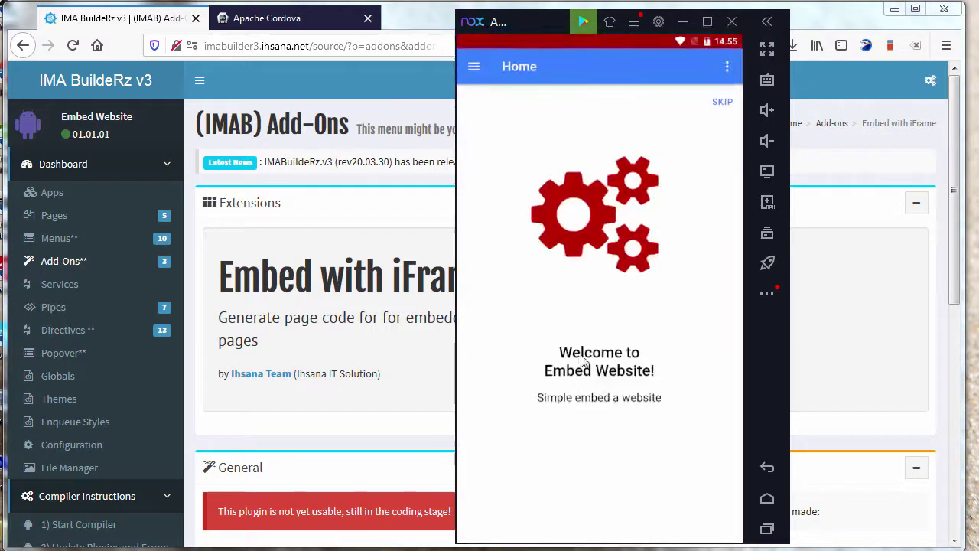
Step: Open the Iframe menu item in the Embed Website app to test the embedded page
click(474, 69)
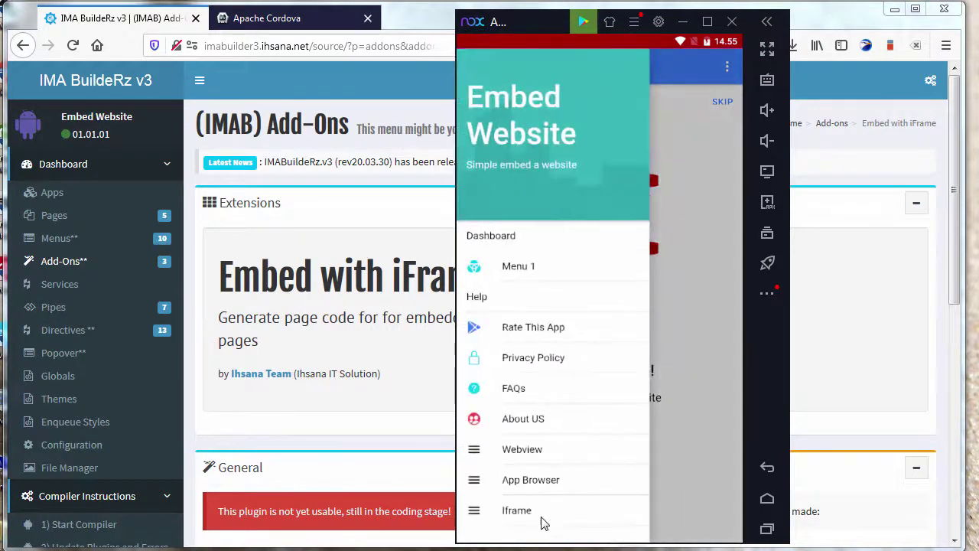
click(518, 510)
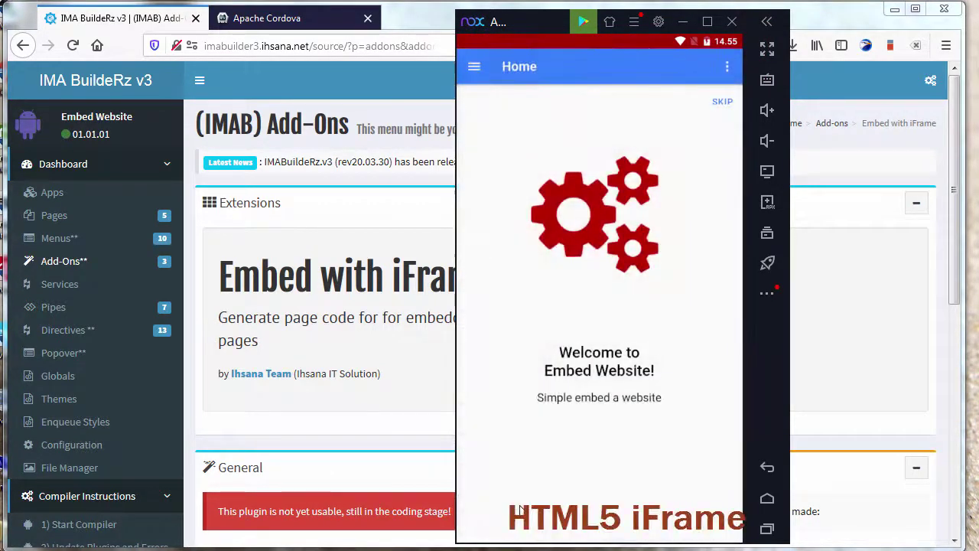